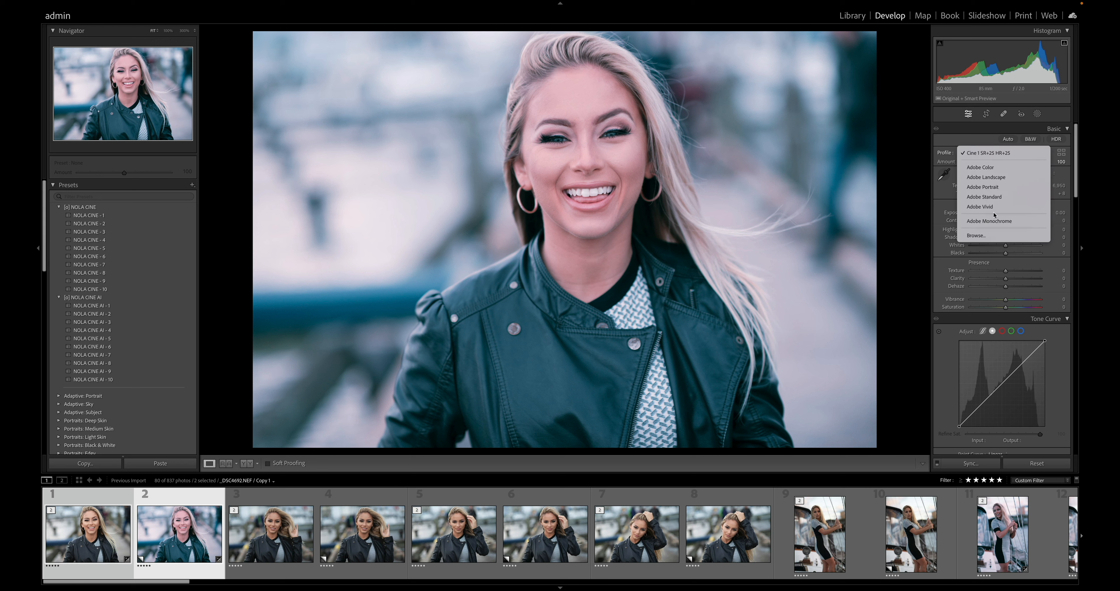
- Browse the profiles for the smiling portrait copy and apply Cine 3 SR+0 HR+0
{"action": "left_click", "coordinate": [982, 236]}
{"action": "scroll", "coordinate": [991, 290], "scroll_direction": "down", "scroll_amount": 10}
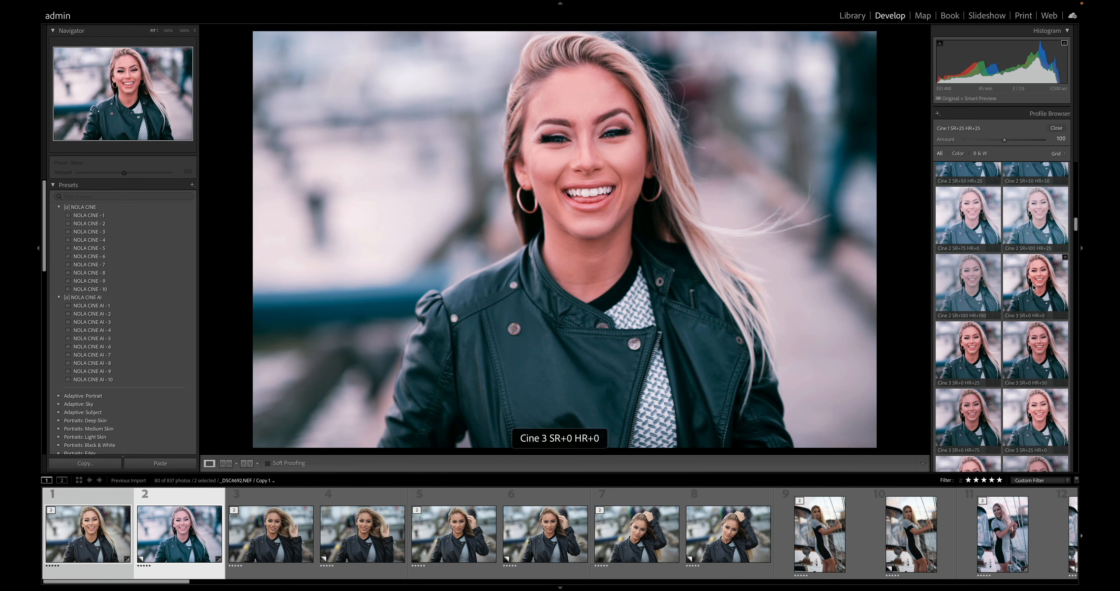
{"action": "left_click", "coordinate": [1032, 287]}
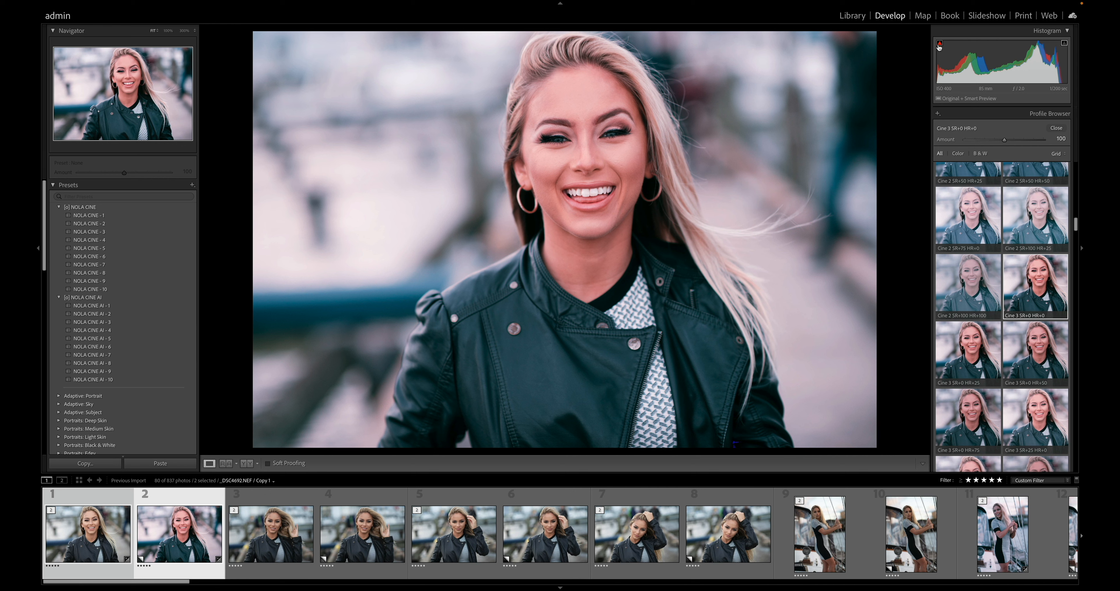
- Apply the Cine 3 SR+25 HR+0 profile to the portrait, then replace it with Cine 3 SR+25 HR+25
{"action": "scroll", "coordinate": [1016, 294], "scroll_direction": "down", "scroll_amount": 3}
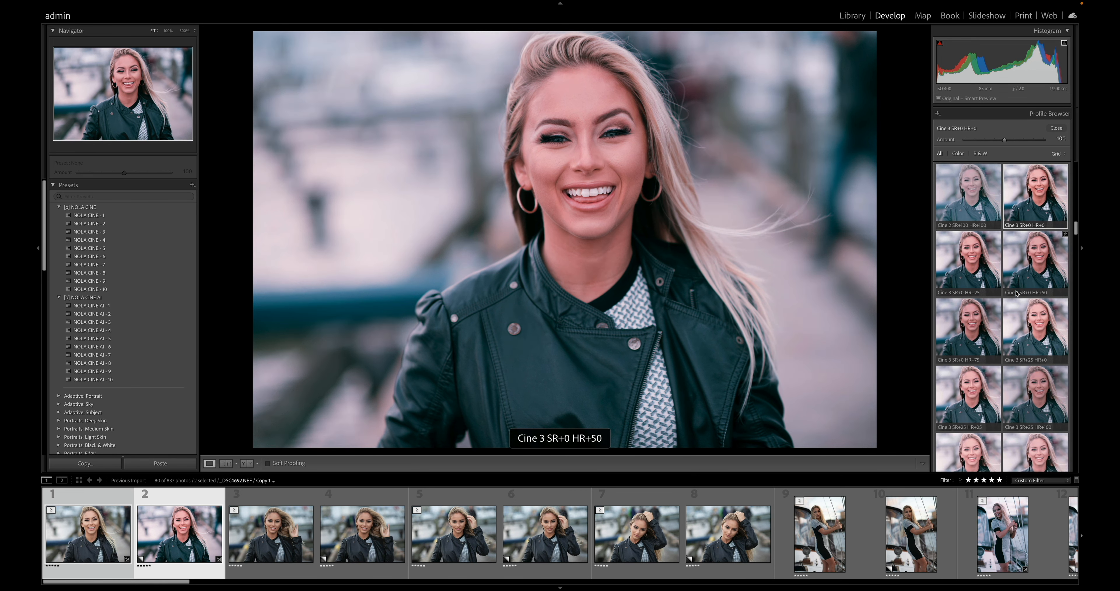
{"action": "scroll", "coordinate": [1016, 294], "scroll_direction": "down", "scroll_amount": 1}
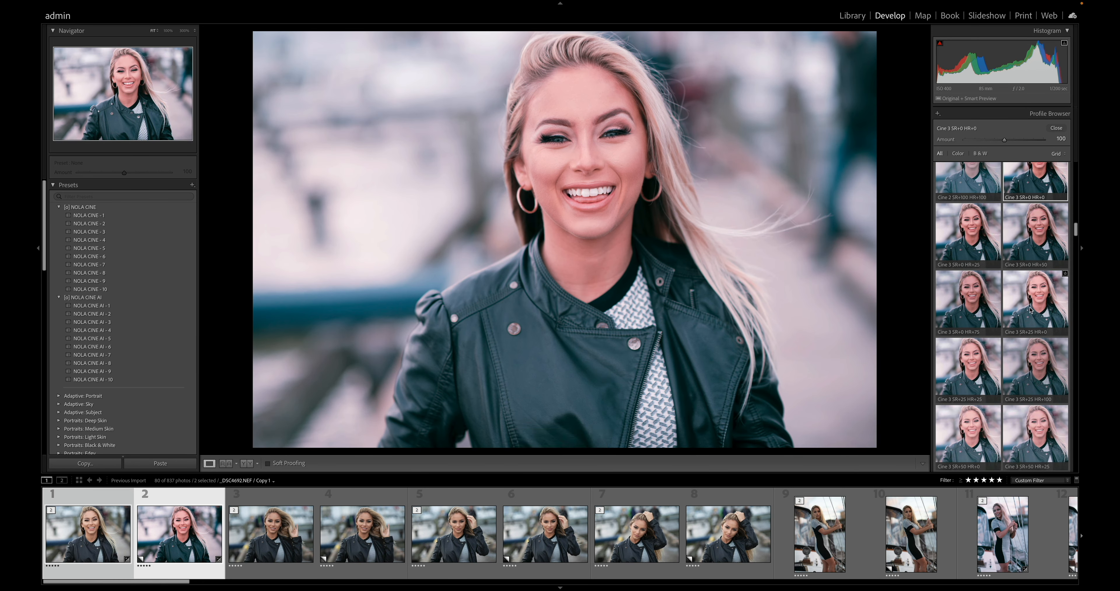
{"action": "left_click", "coordinate": [1030, 310]}
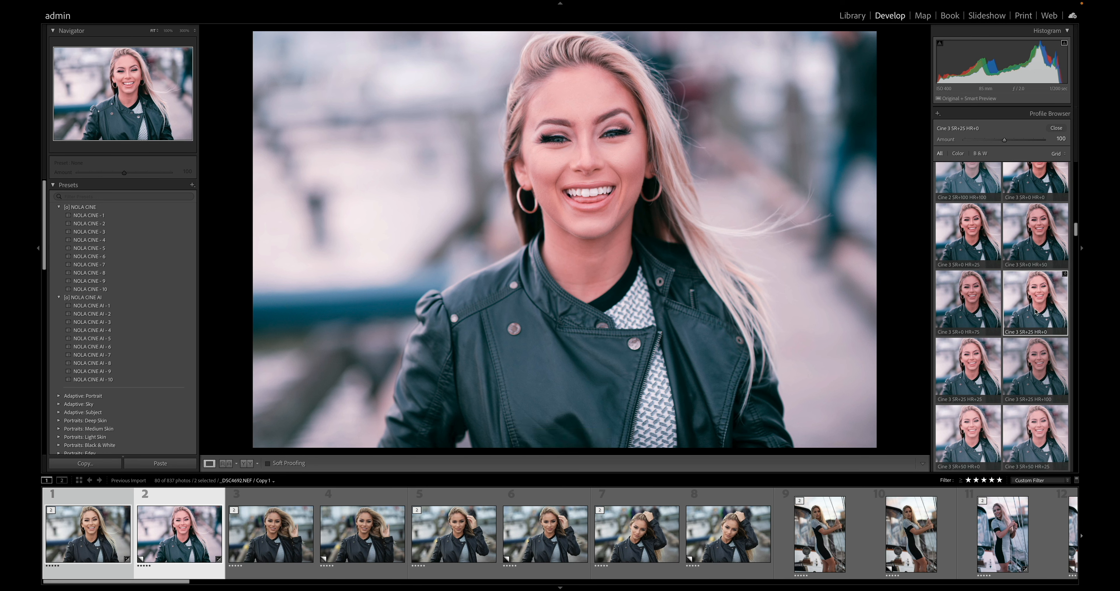
{"action": "scroll", "coordinate": [1036, 311], "scroll_direction": "down", "scroll_amount": 1}
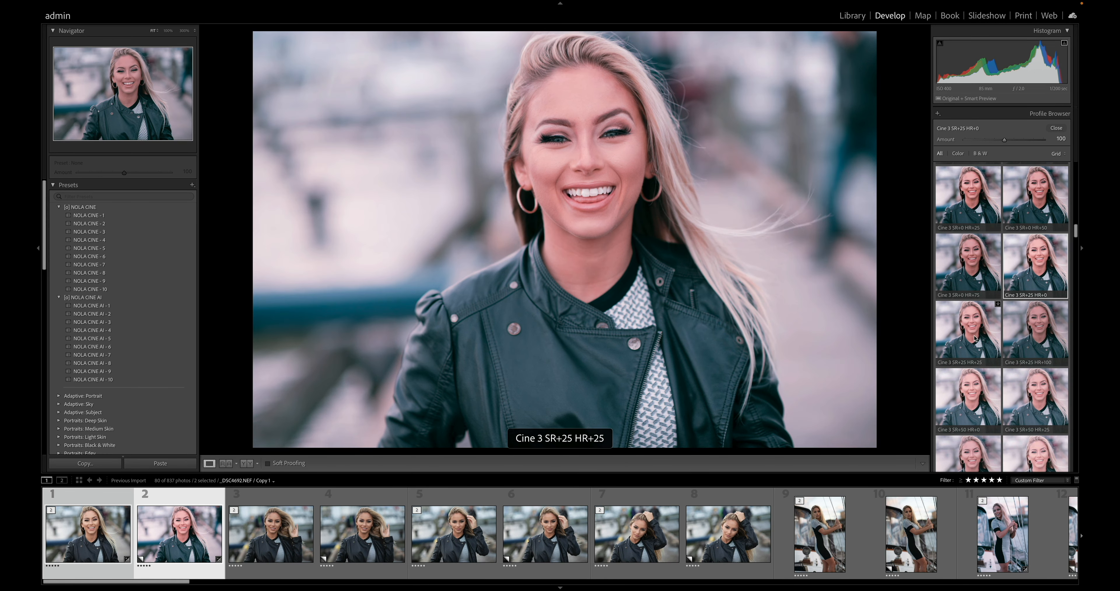
{"action": "left_click", "coordinate": [974, 338]}
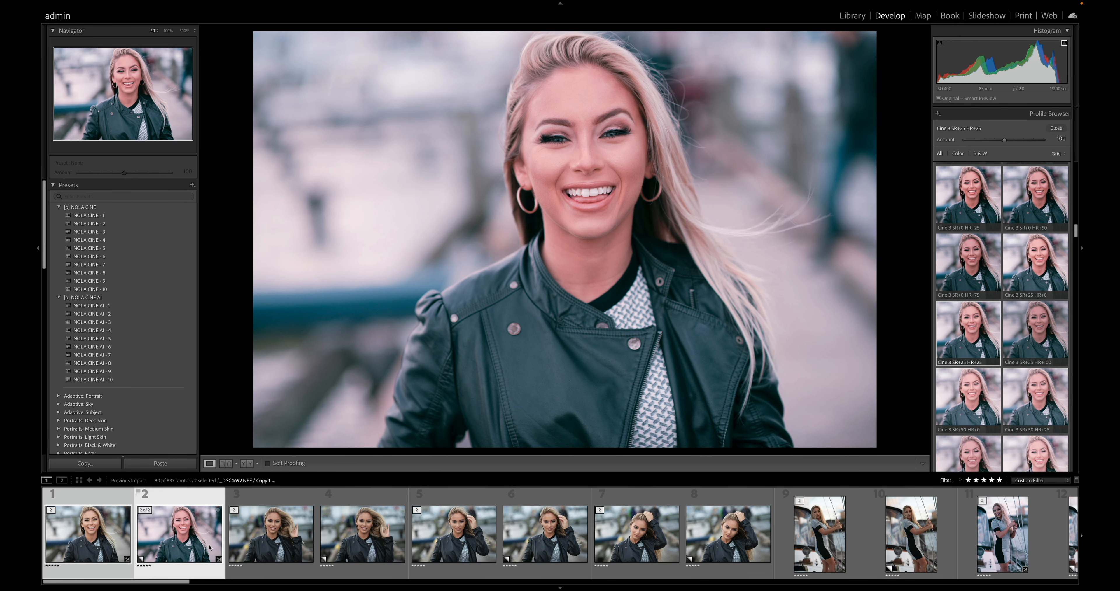
- Select photo 15 of the woman in the blue dress and apply the Cine 0 SR+100 HR+25 profile
{"action": "left_click_drag", "start_coordinate": [175, 583], "coordinate": [253, 584]}
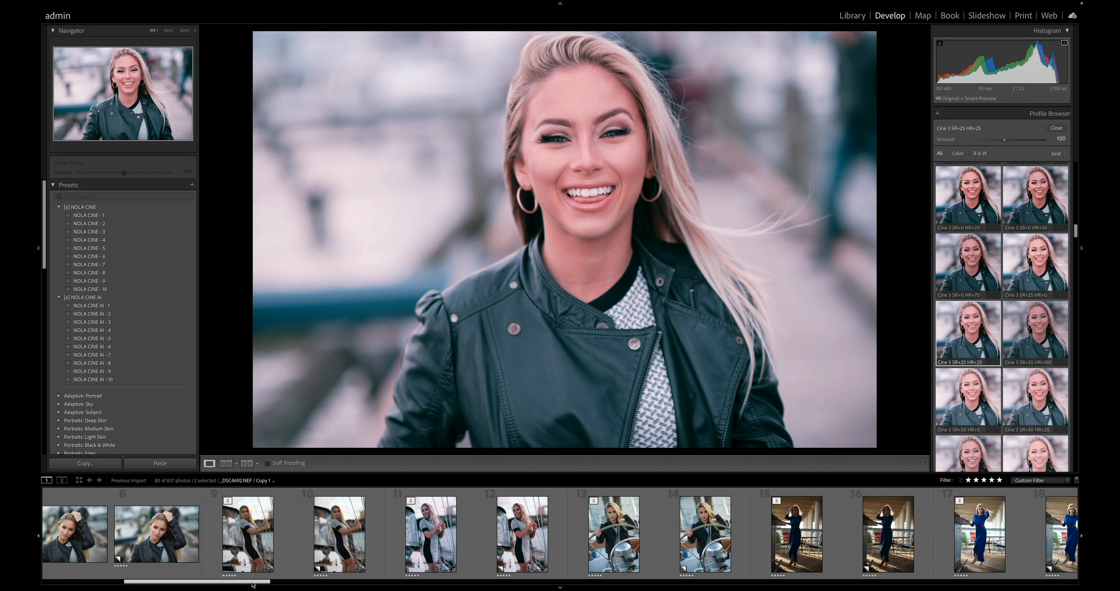
{"action": "left_click", "coordinate": [802, 519]}
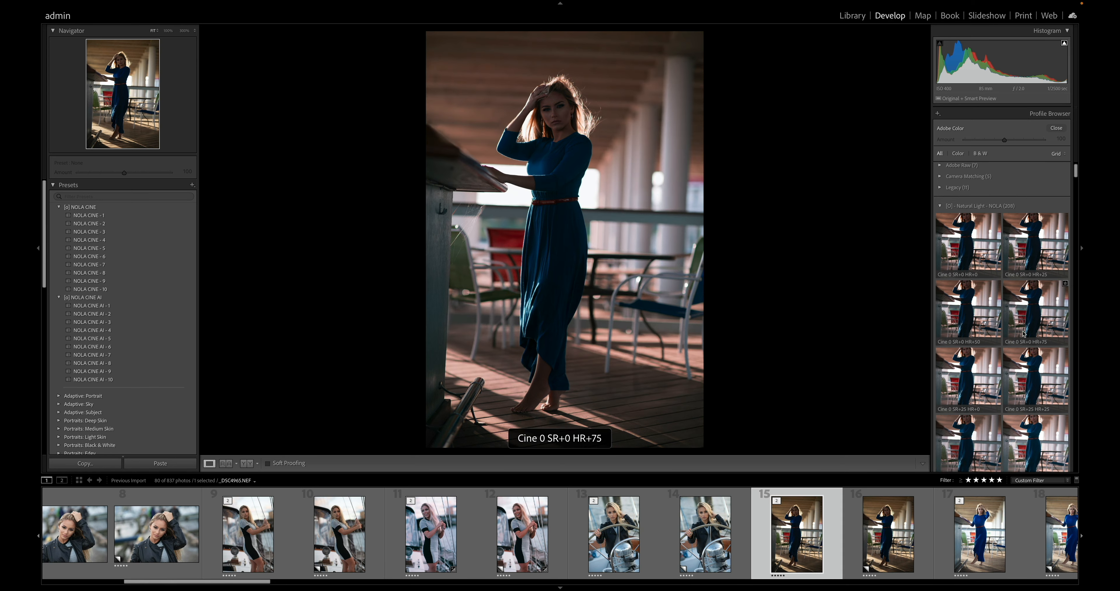
{"action": "scroll", "coordinate": [1000, 339], "scroll_direction": "down", "scroll_amount": 5}
{"action": "scroll", "coordinate": [987, 331], "scroll_direction": "down", "scroll_amount": 1}
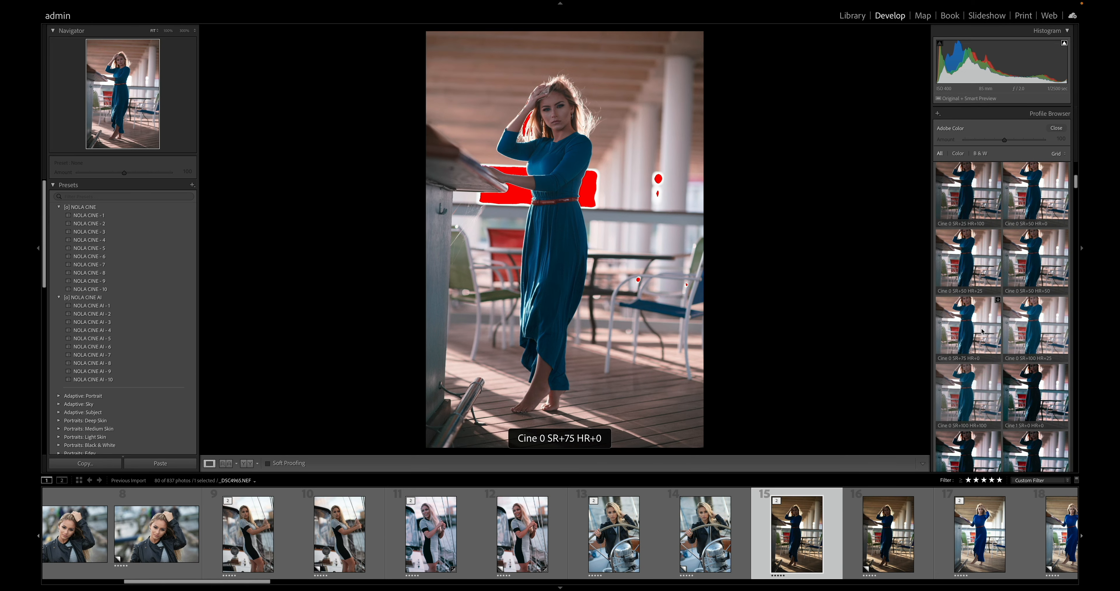
{"action": "scroll", "coordinate": [977, 327], "scroll_direction": "down", "scroll_amount": 3}
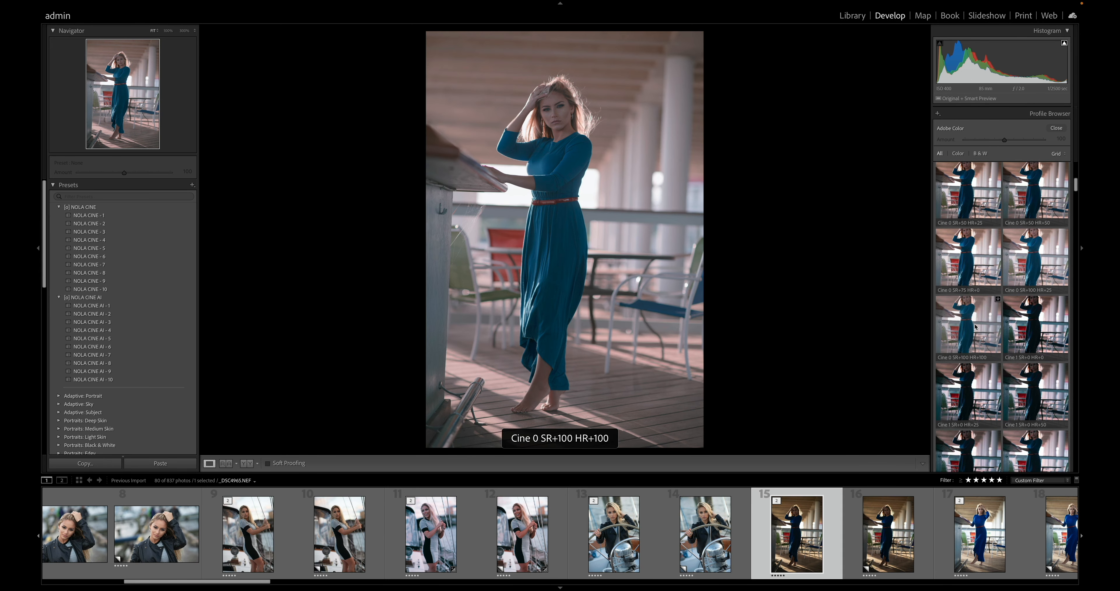
{"action": "left_click", "coordinate": [1039, 255]}
- Preview the Cine 2 through Cine 8 profiles on the blue-dress photo and apply Cine 8 SR+100 HR+25
{"action": "scroll", "coordinate": [1038, 266], "scroll_direction": "down", "scroll_amount": 10}
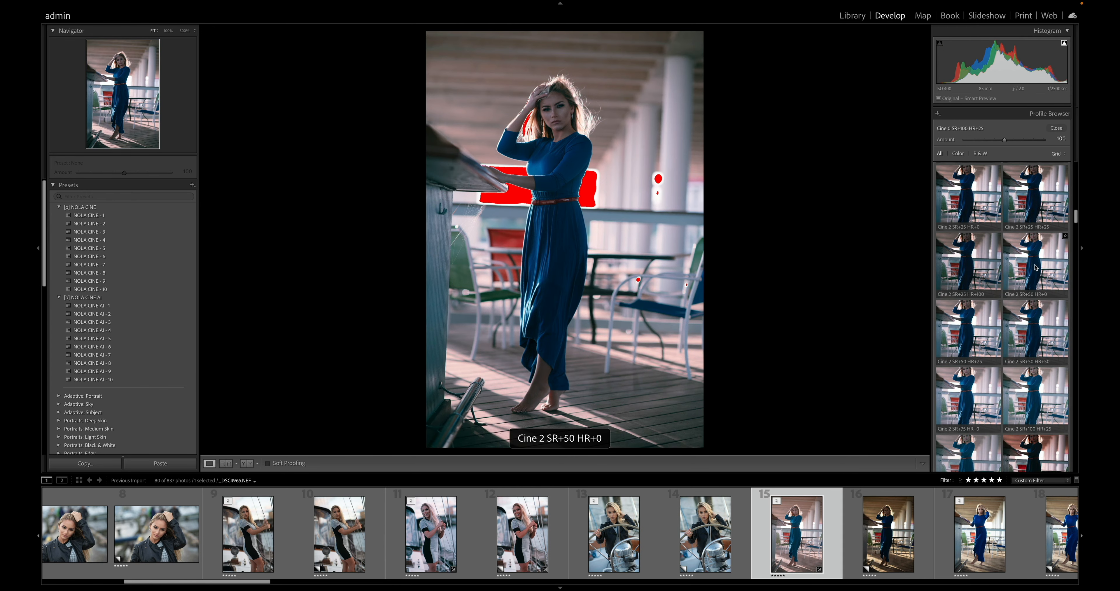
{"action": "scroll", "coordinate": [1039, 268], "scroll_direction": "down", "scroll_amount": 2}
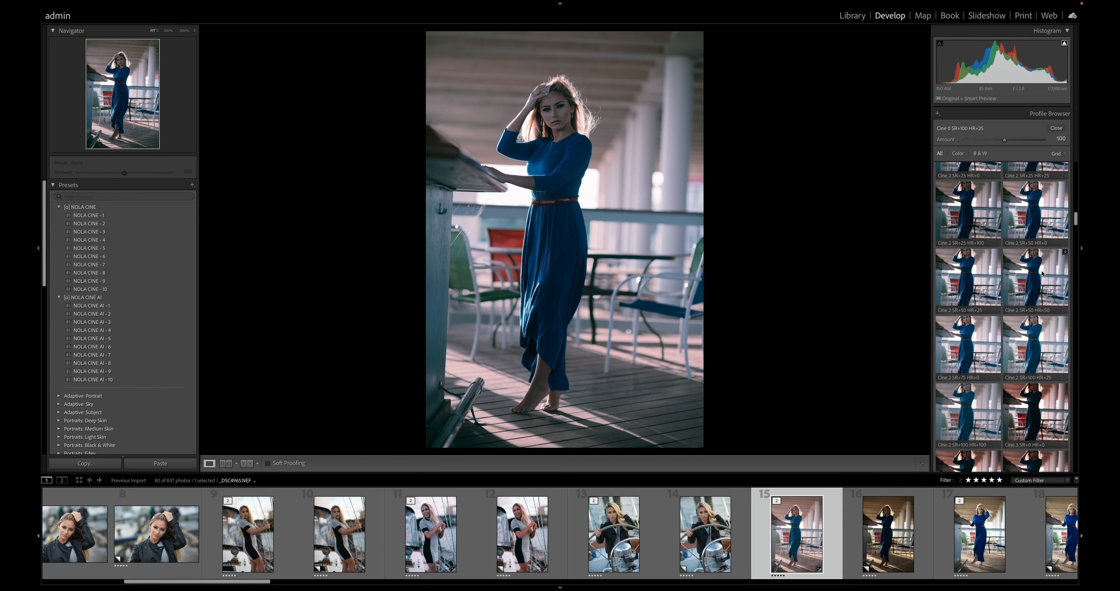
{"action": "scroll", "coordinate": [1043, 273], "scroll_direction": "down", "scroll_amount": 2}
{"action": "scroll", "coordinate": [1029, 247], "scroll_direction": "down", "scroll_amount": 20}
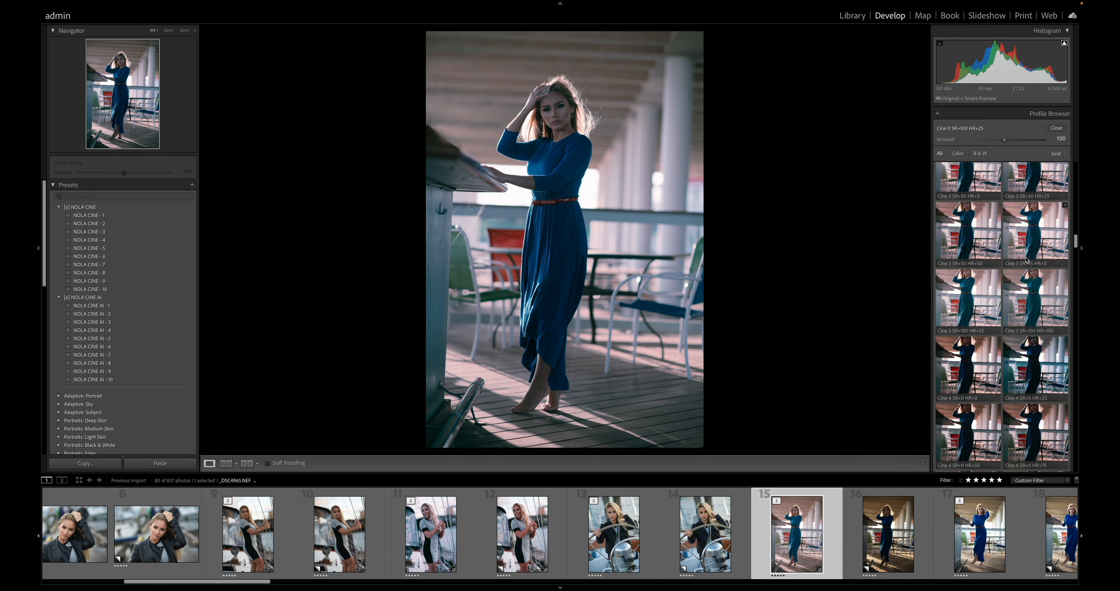
{"action": "scroll", "coordinate": [1025, 263], "scroll_direction": "down", "scroll_amount": 15}
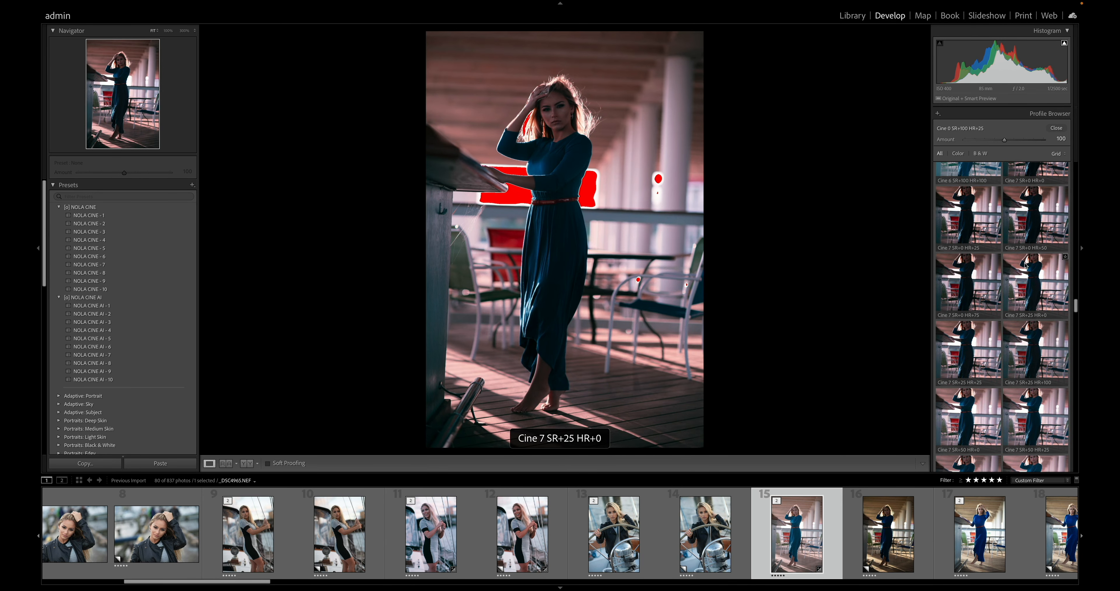
{"action": "scroll", "coordinate": [1026, 270], "scroll_direction": "down", "scroll_amount": 10}
{"action": "scroll", "coordinate": [1033, 293], "scroll_direction": "down", "scroll_amount": 5}
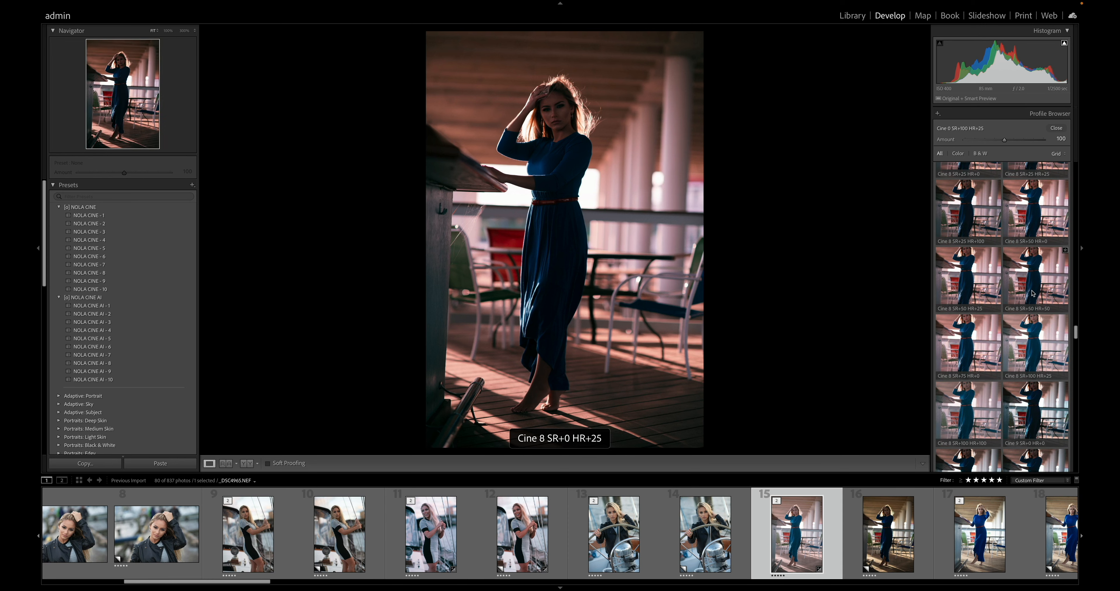
{"action": "scroll", "coordinate": [1034, 304], "scroll_direction": "down", "scroll_amount": 3}
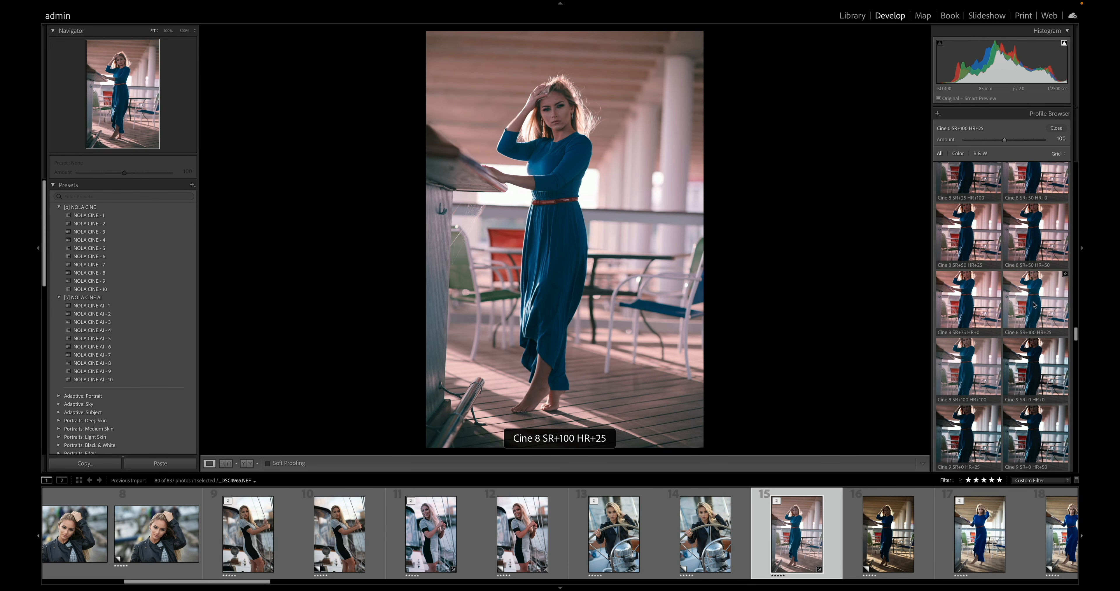
{"action": "scroll", "coordinate": [1035, 293], "scroll_direction": "down", "scroll_amount": 1}
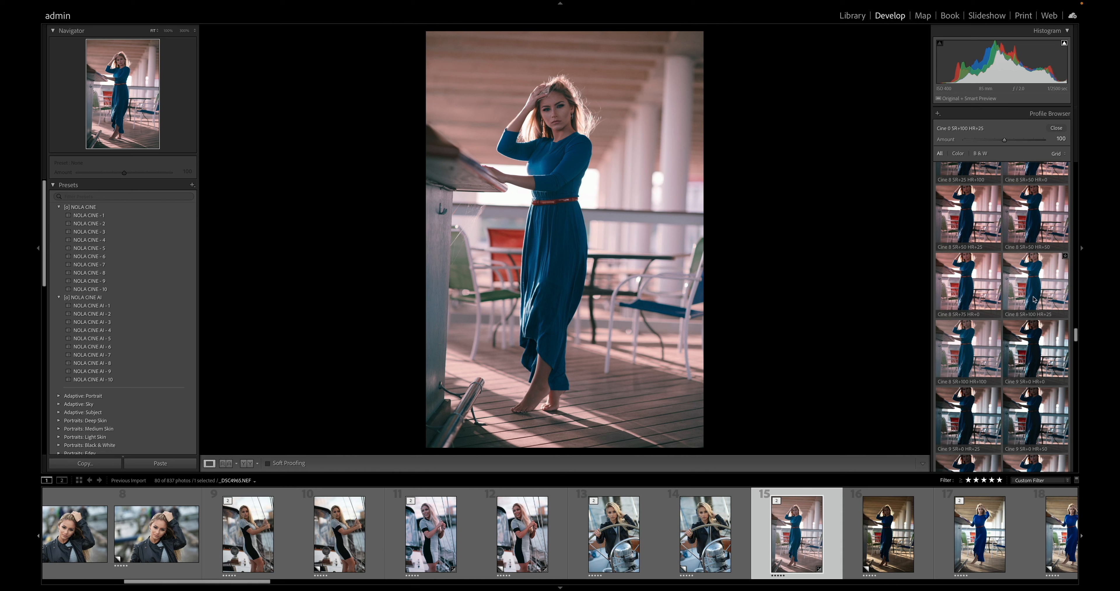
{"action": "left_click", "coordinate": [1031, 294]}
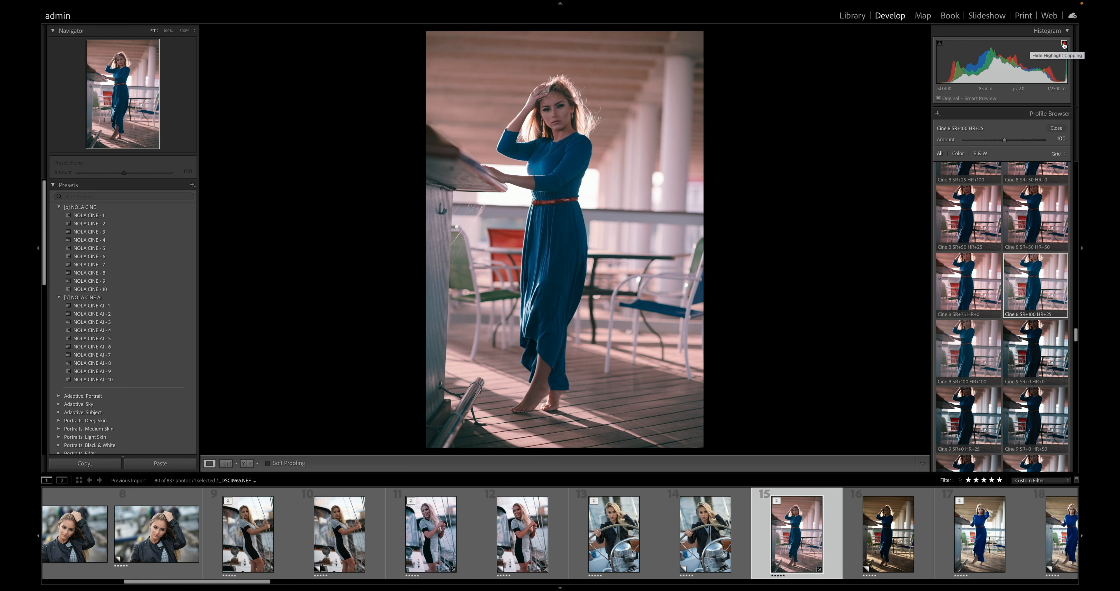
- Try reducing the Cine 8 profile amount to 54, then raise it to 79
{"action": "left_click_drag", "start_coordinate": [1005, 142], "coordinate": [987, 144]}
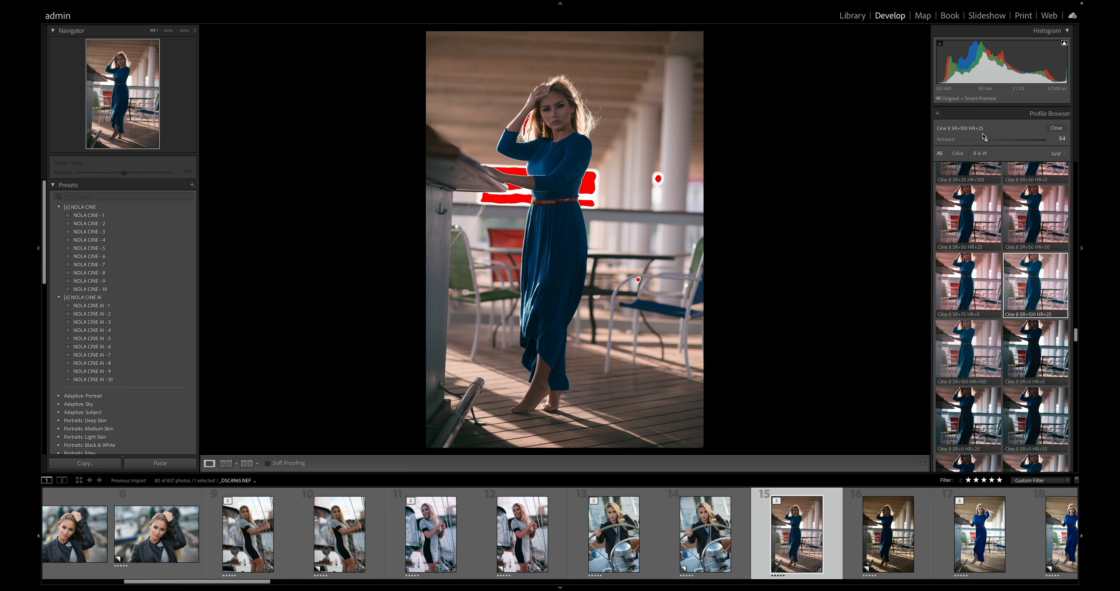
{"action": "left_click_drag", "start_coordinate": [985, 139], "coordinate": [996, 140]}
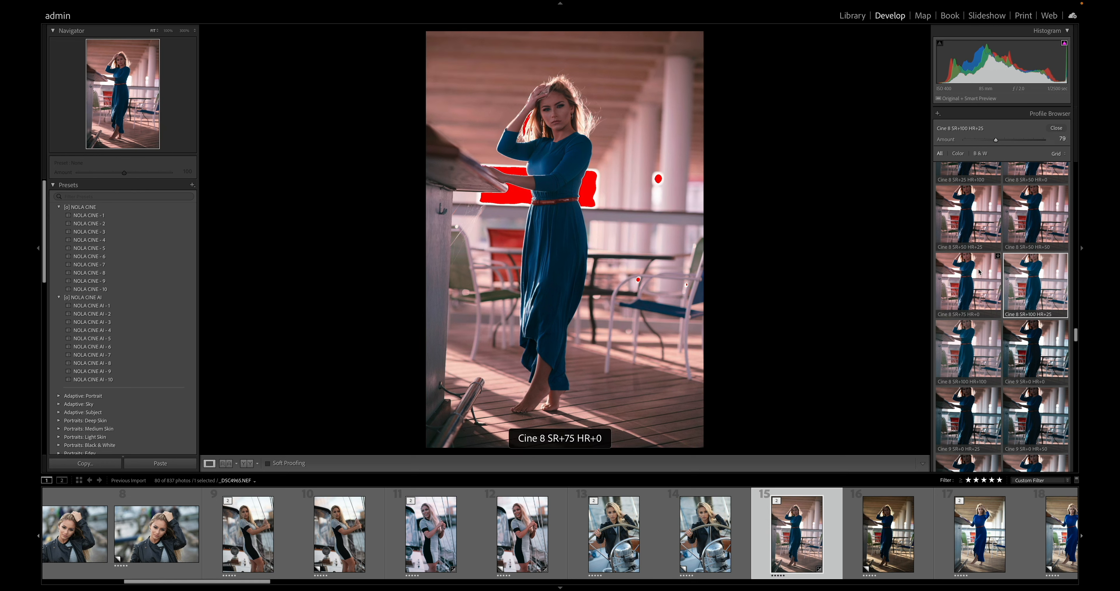
- Try the Cine 8 SR+75 HR+0 profile on the blue-dress photo, then reapply Cine 8 SR+100 HR+25
{"action": "left_click", "coordinate": [976, 289]}
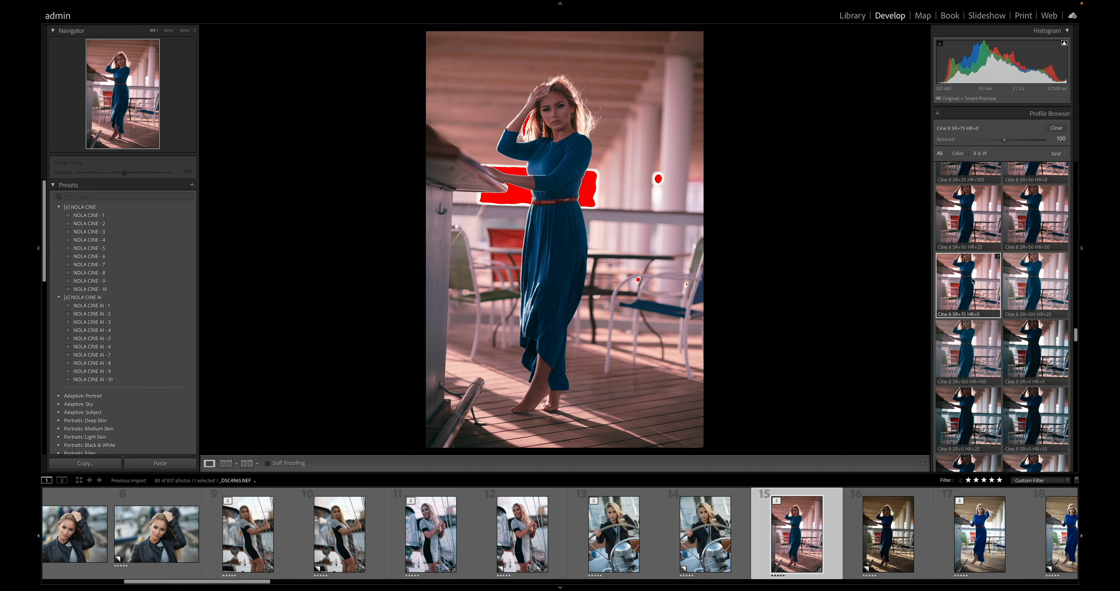
{"action": "scroll", "coordinate": [974, 282], "scroll_direction": "down", "scroll_amount": 2}
{"action": "left_click", "coordinate": [974, 249]}
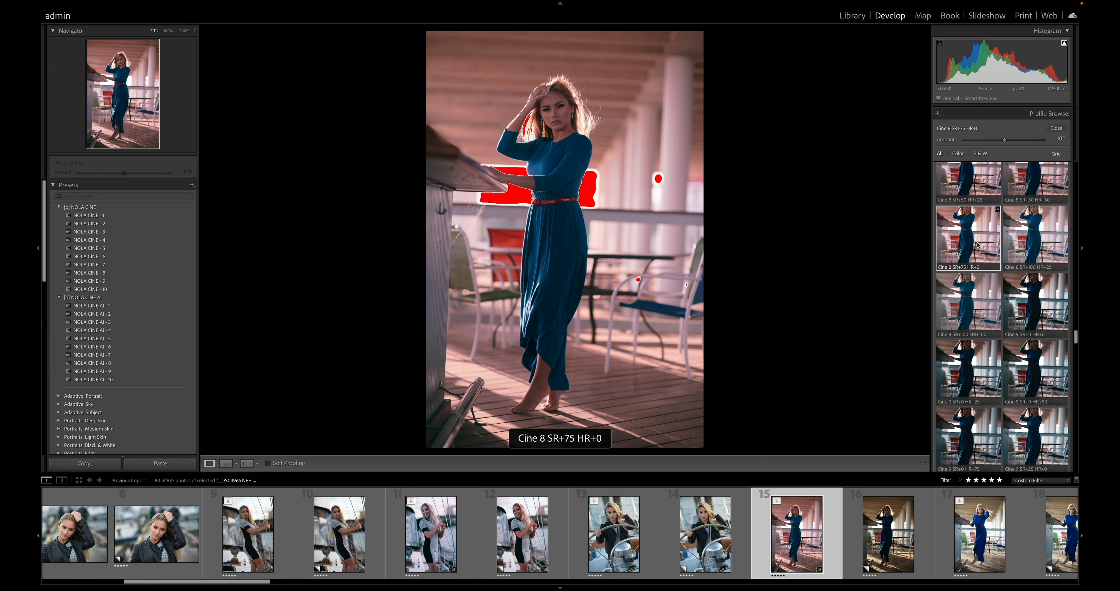
{"action": "left_click", "coordinate": [1039, 239]}
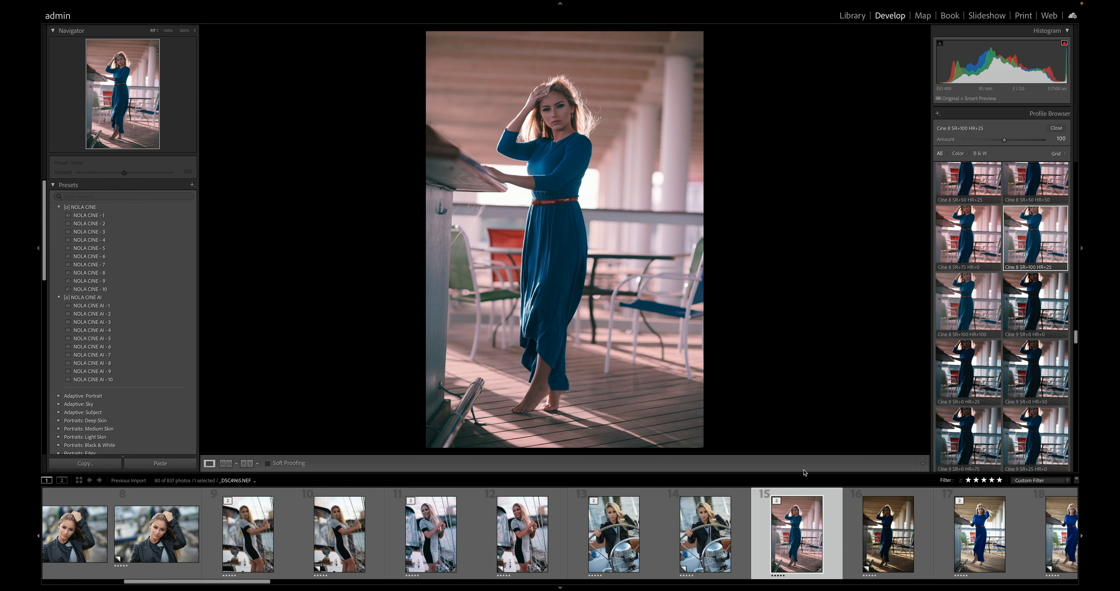
- Compare the edited blue-dress photo side by side with its unedited copy, then reopen the edited version for developing
{"action": "left_click", "coordinate": [875, 522]}
{"action": "key", "text": "c"}
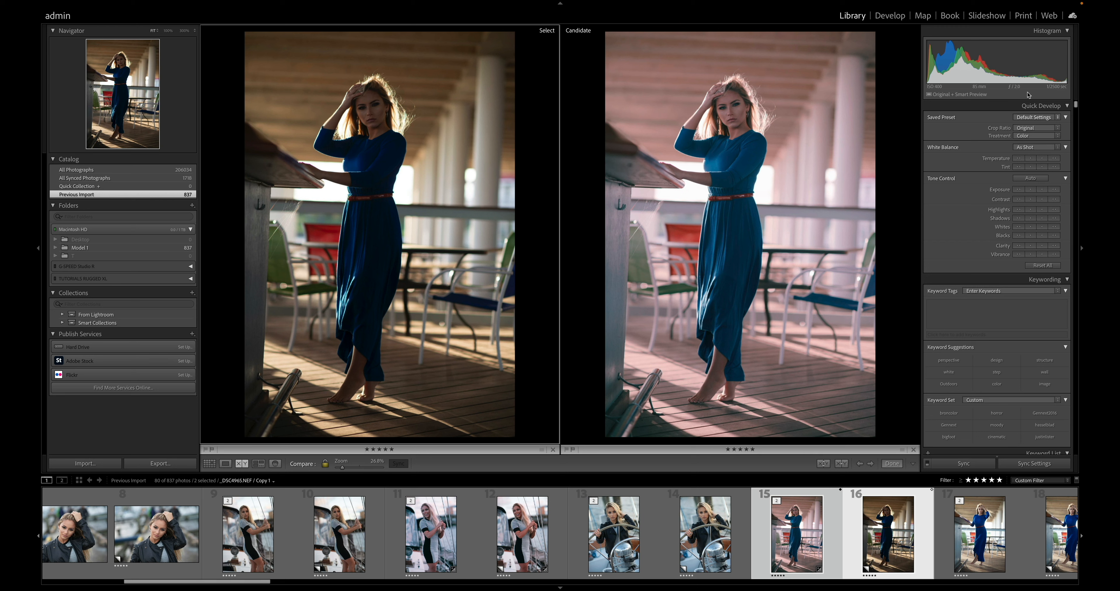
{"action": "left_click", "coordinate": [890, 17]}
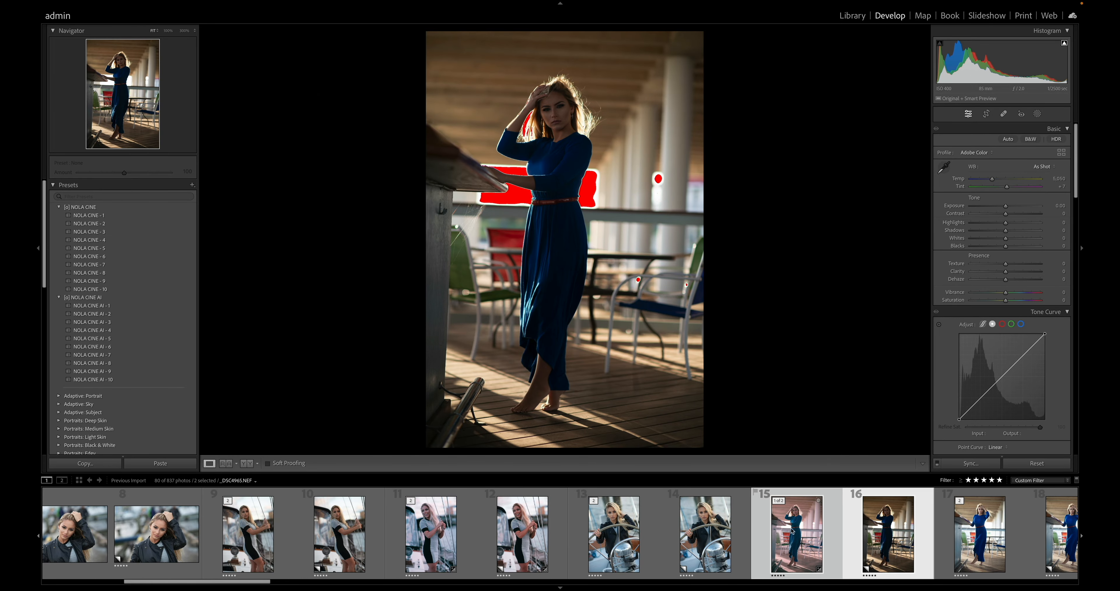
{"action": "left_click", "coordinate": [794, 530]}
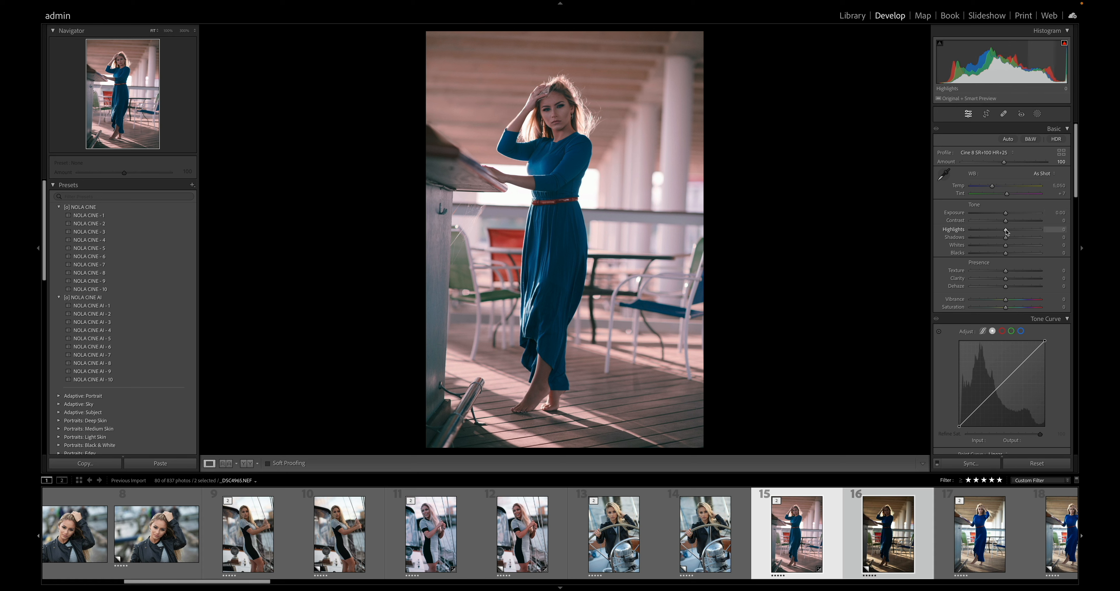
- Try a profile amount of 200 with a Highlights adjustment, then reset Highlights and lower the amount again
{"action": "mouse_move", "coordinate": [1006, 230]}
{"action": "left_mouse_down"}
{"action": "mouse_move", "coordinate": [964, 234]}
{"action": "mouse_move", "coordinate": [1025, 232]}
{"action": "mouse_move", "coordinate": [1006, 233]}
{"action": "left_mouse_up"}
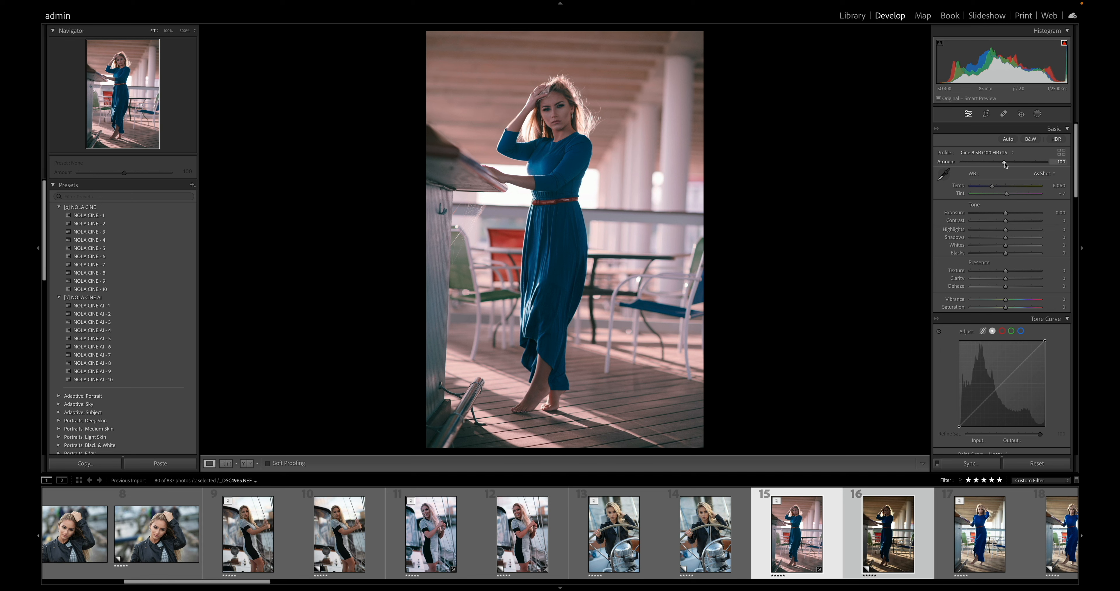
{"action": "left_click_drag", "start_coordinate": [1004, 162], "coordinate": [1048, 164]}
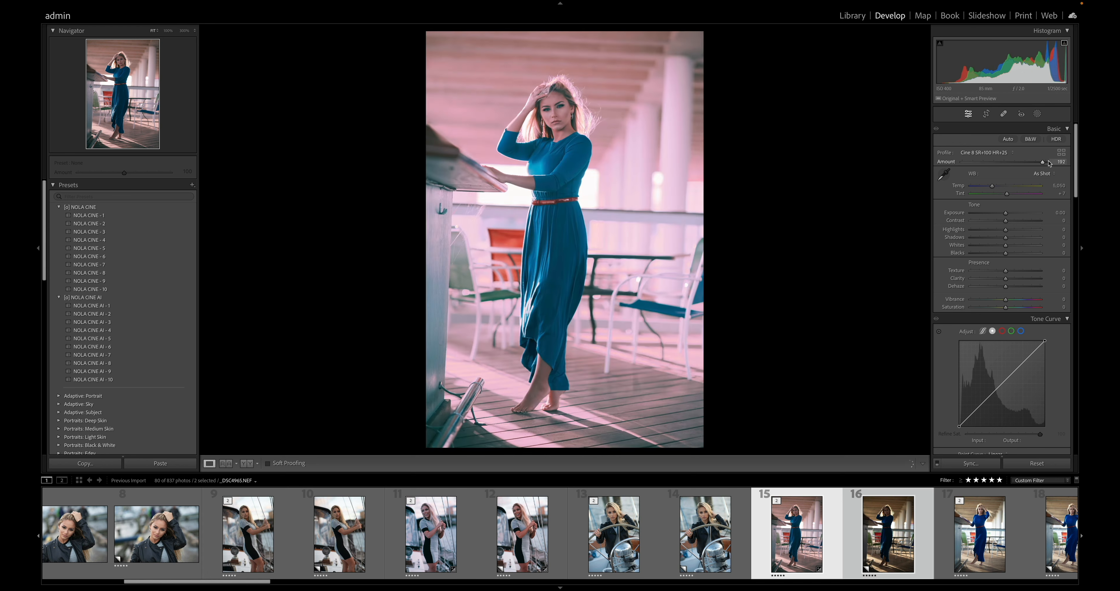
{"action": "left_click_drag", "start_coordinate": [1006, 231], "coordinate": [1031, 233]}
{"action": "double_click", "coordinate": [1008, 234]}
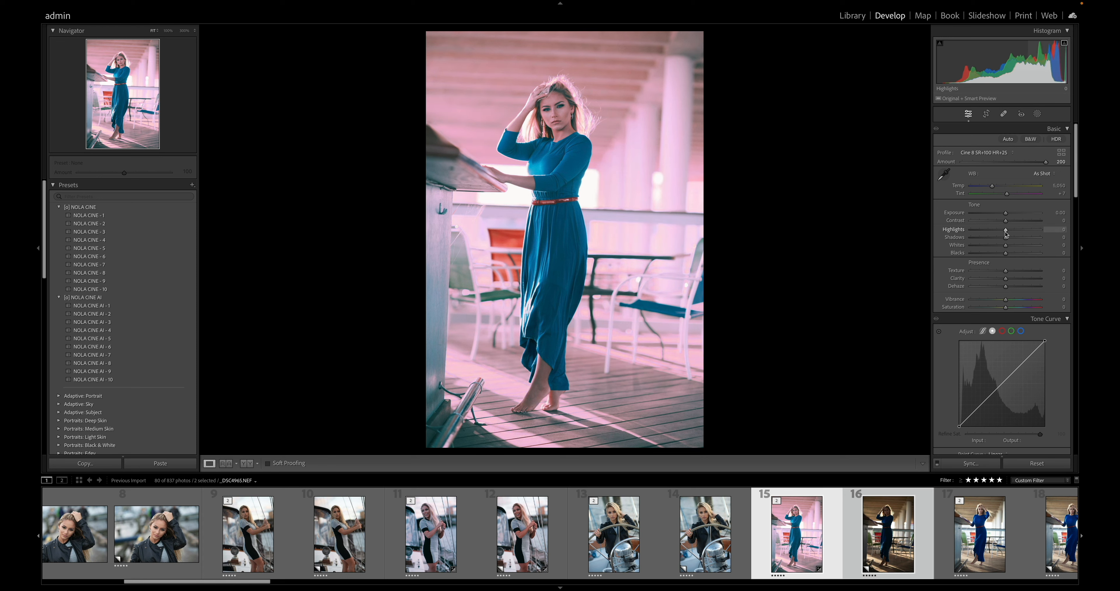
{"action": "left_click_drag", "start_coordinate": [1045, 163], "coordinate": [1006, 163]}
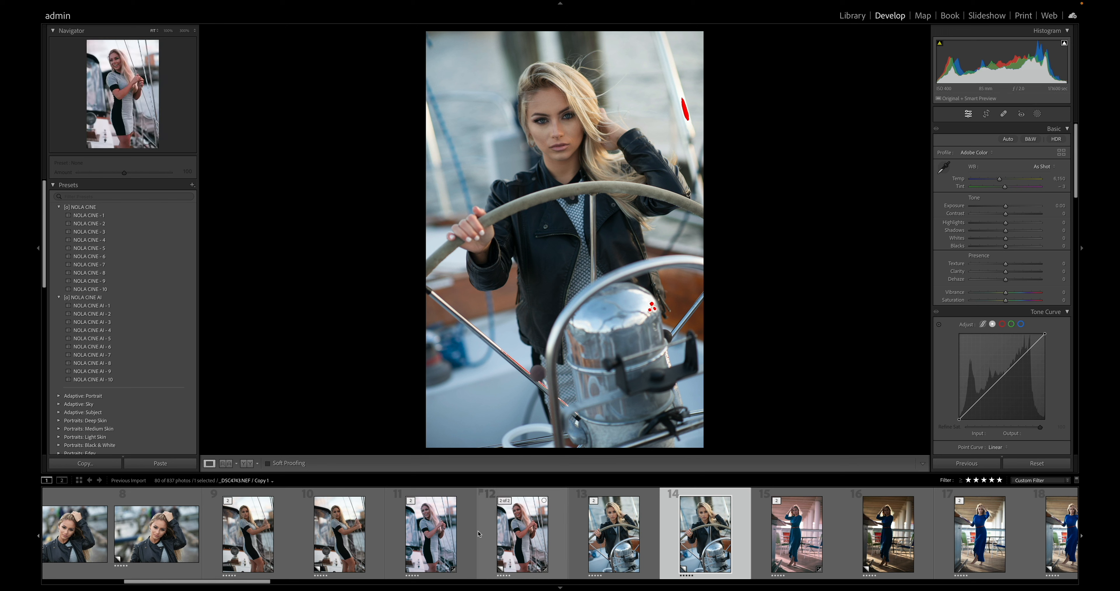
- Check the profile choices of sailboat photo 11, then select photo 12 and open its profile browser
{"action": "left_click", "coordinate": [431, 537]}
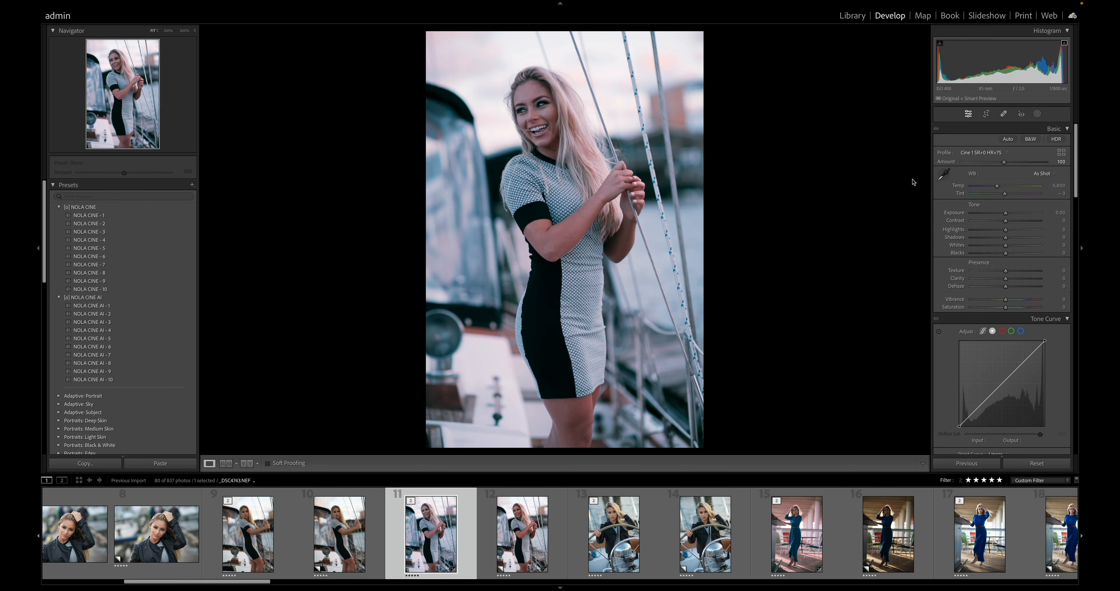
{"action": "left_click", "coordinate": [982, 156]}
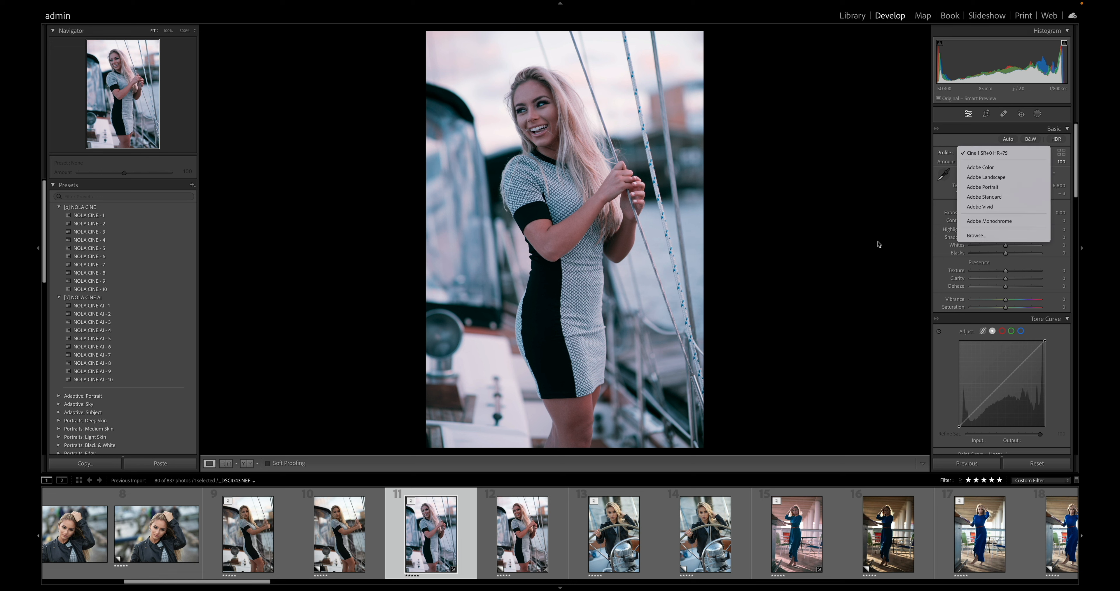
{"action": "left_click", "coordinate": [536, 529]}
{"action": "left_click", "coordinate": [536, 529]}
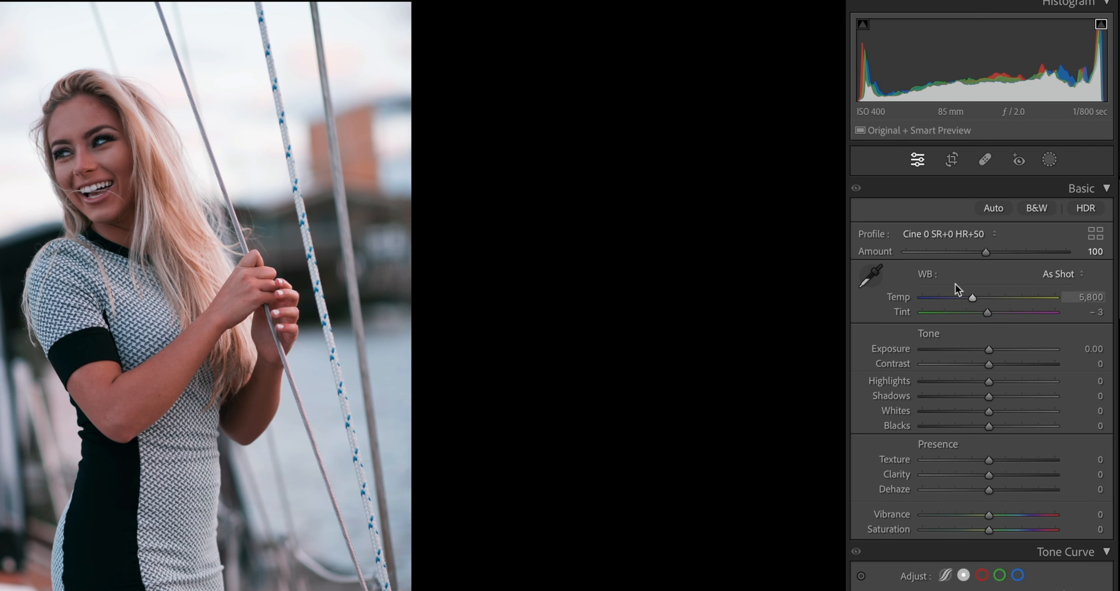
{"action": "left_click", "coordinate": [949, 237]}
{"action": "left_click", "coordinate": [933, 391]}
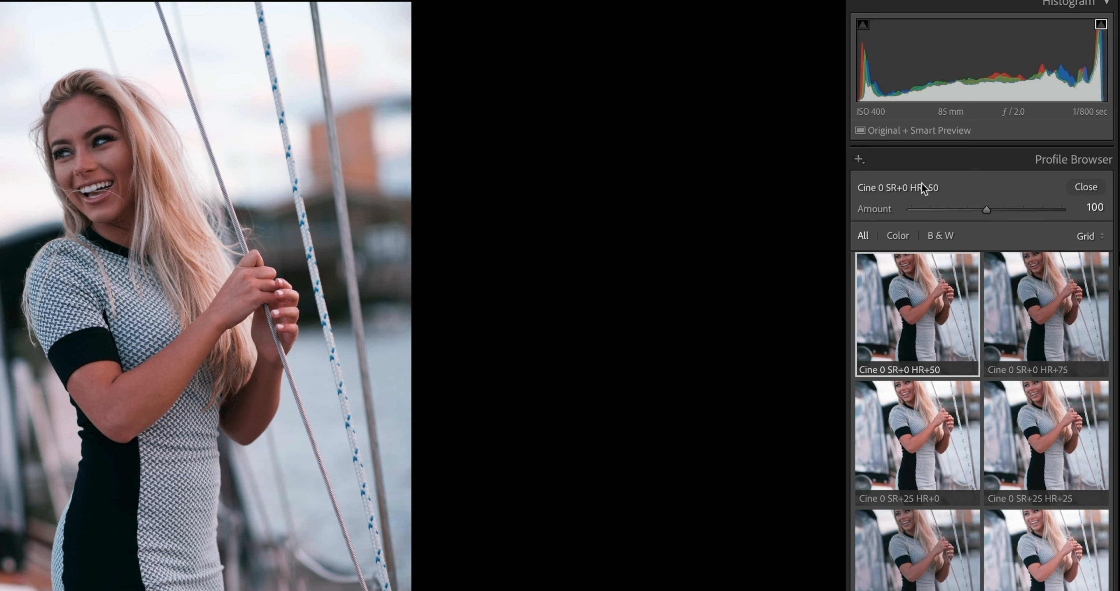
- Leave the profile browser and set photo 12's profile back to Adobe Color
{"action": "left_click", "coordinate": [1087, 187]}
{"action": "left_click", "coordinate": [944, 234]}
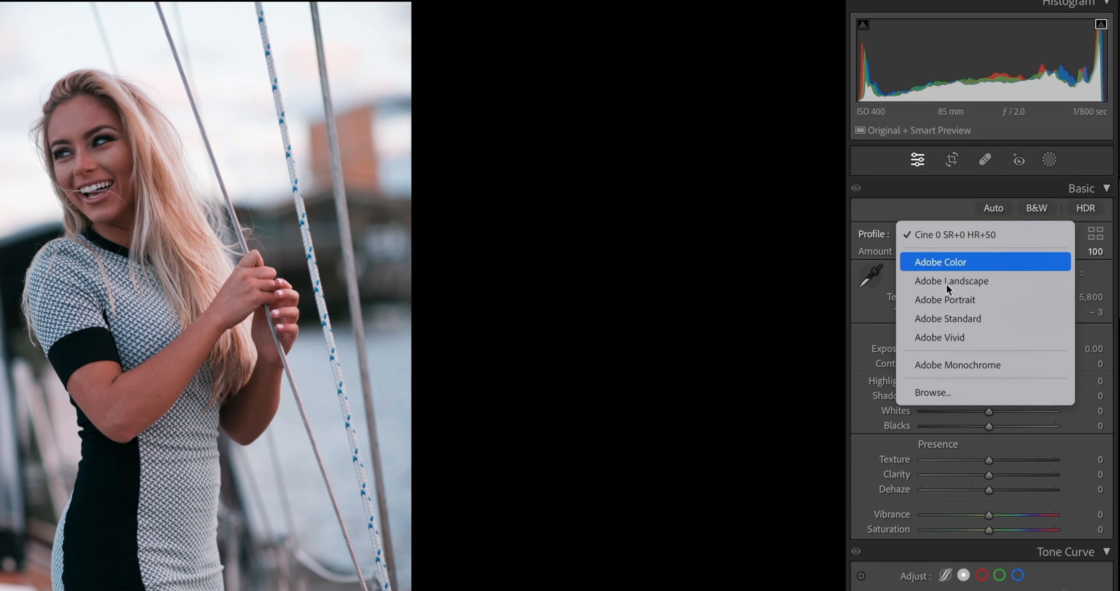
{"action": "left_click", "coordinate": [948, 263]}
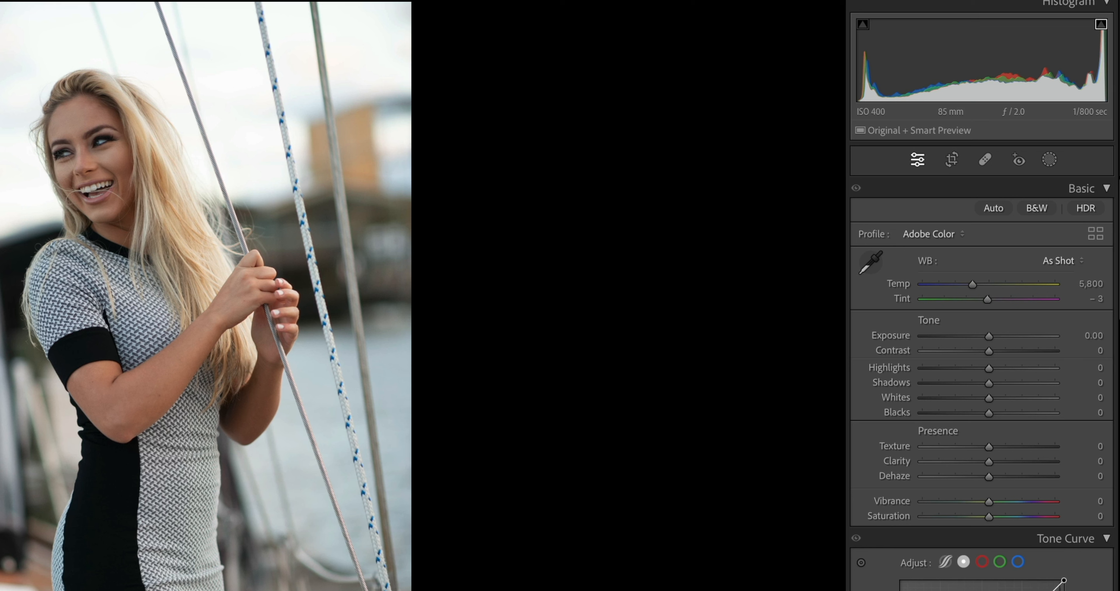
- Open photo 12 as a Smart Object in Photoshop
{"action": "right_click", "coordinate": [64, 590]}
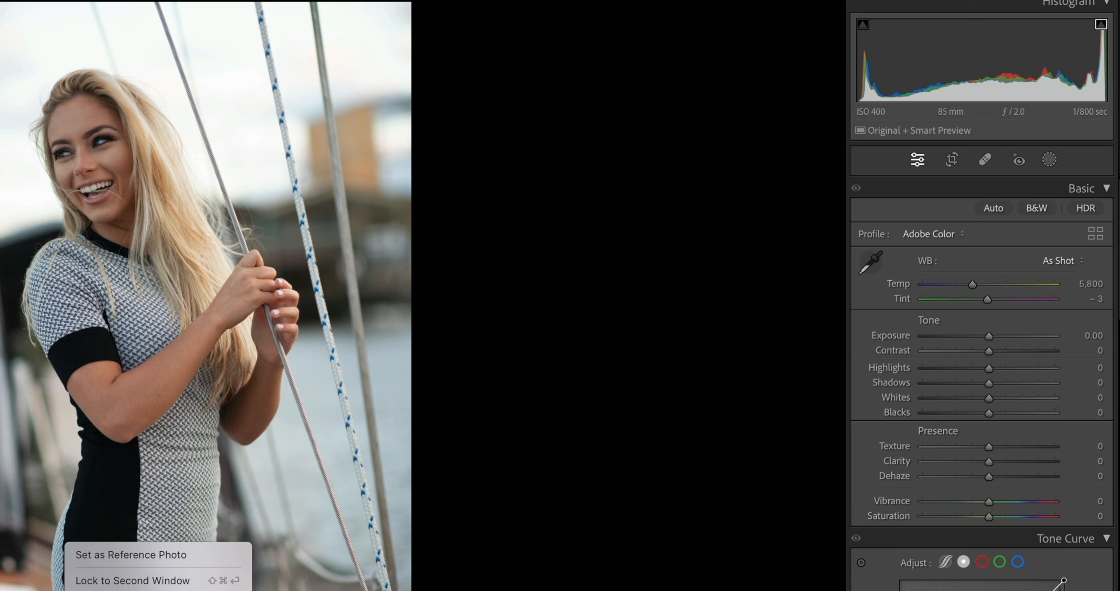
{"action": "mouse_move", "coordinate": [225, 582]}
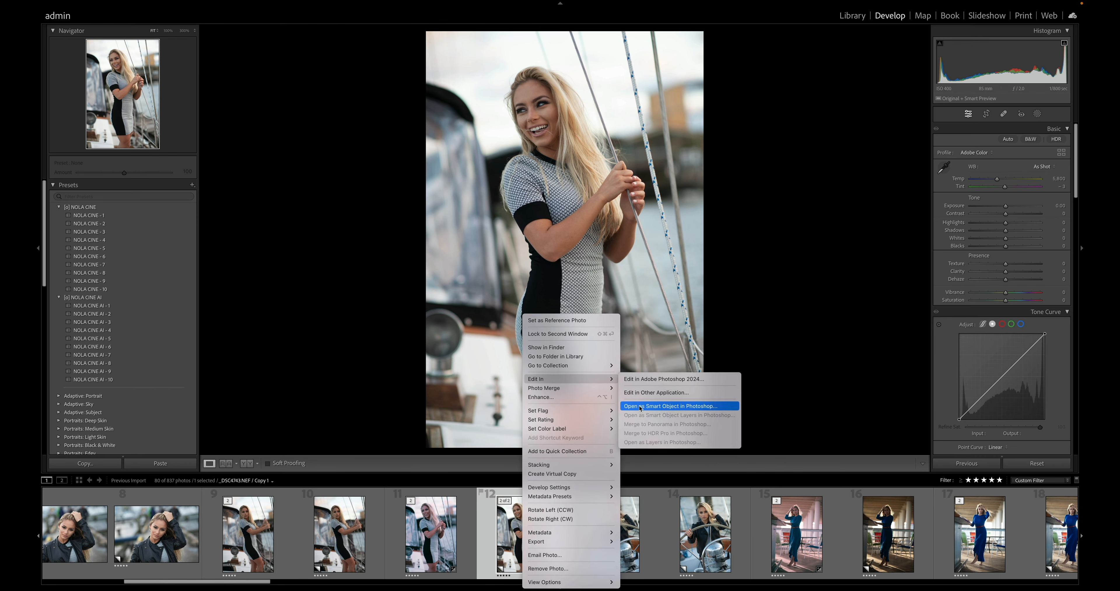
{"action": "left_click", "coordinate": [640, 407]}
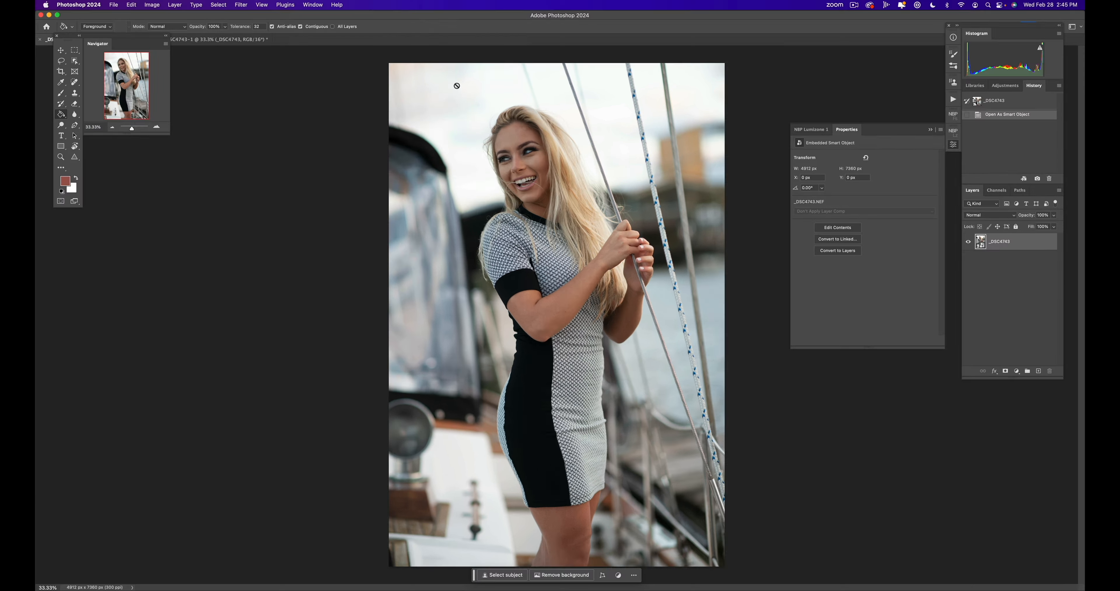
- Open the smart object's raw settings, browse its profiles, collapse Adobe Raw and expand the [O] - Natural Light - NOLA group
{"action": "double_click", "coordinate": [980, 242]}
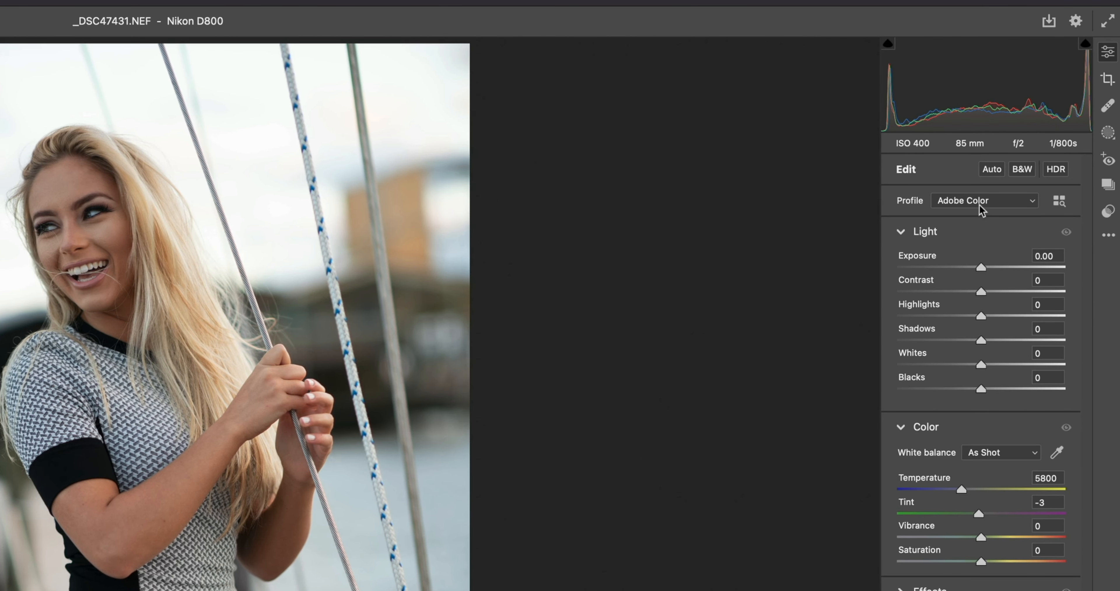
{"action": "left_click", "coordinate": [980, 210]}
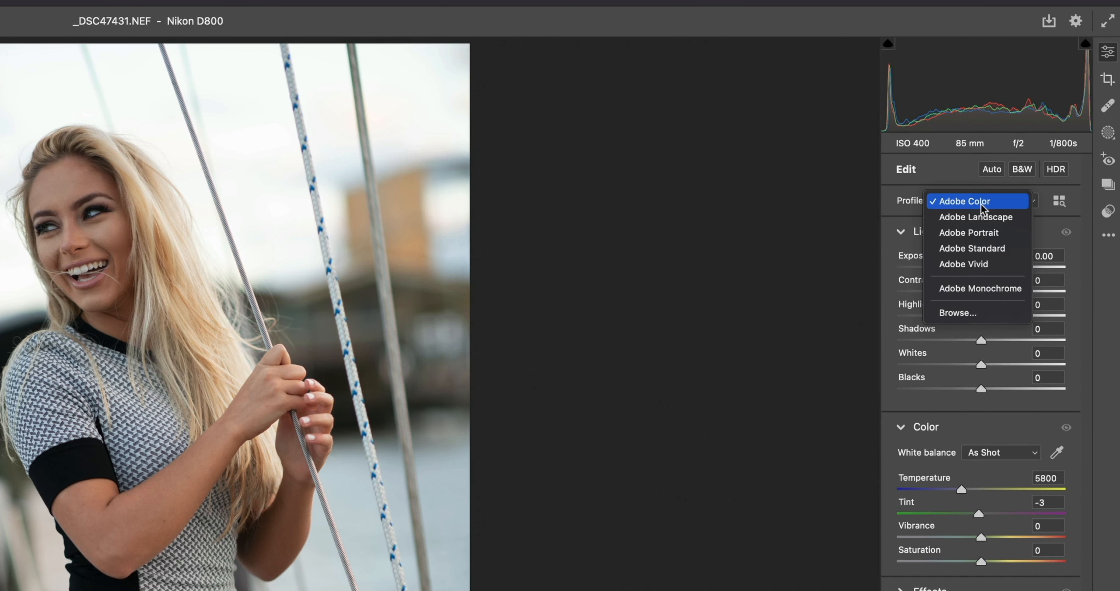
{"action": "left_click", "coordinate": [977, 314]}
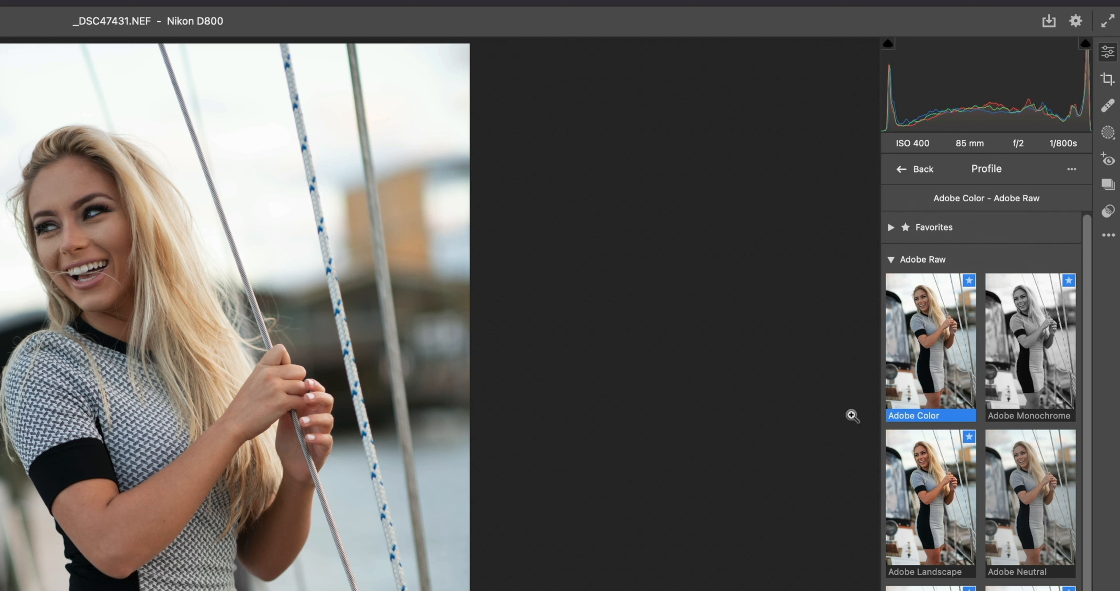
{"action": "left_click", "coordinate": [890, 261]}
{"action": "left_click", "coordinate": [889, 331]}
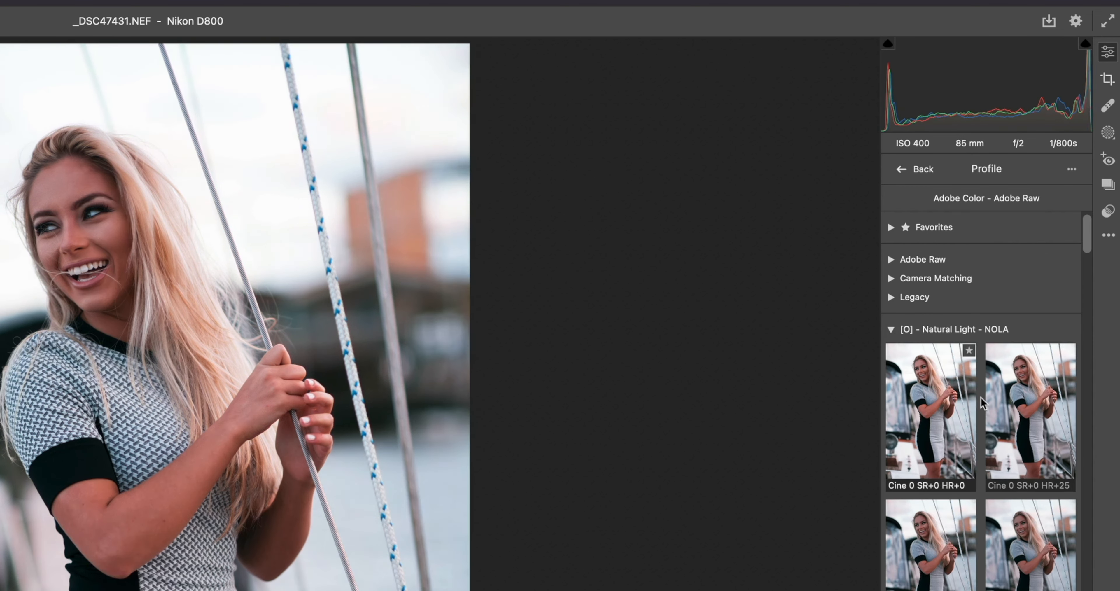
- Preview the Cine 0 through Cine 7 profile variants on the sailboat photo to compare their looks
{"action": "scroll", "coordinate": [987, 565], "scroll_direction": "down", "scroll_amount": 5}
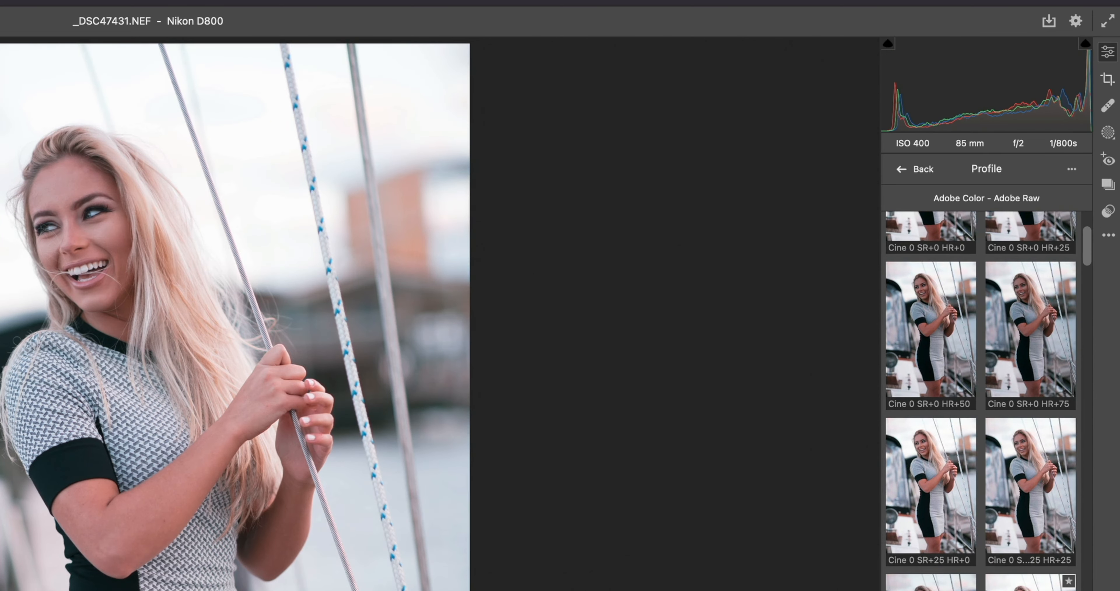
{"action": "scroll", "coordinate": [997, 558], "scroll_direction": "down", "scroll_amount": 3}
{"action": "scroll", "coordinate": [948, 441], "scroll_direction": "down", "scroll_amount": 2}
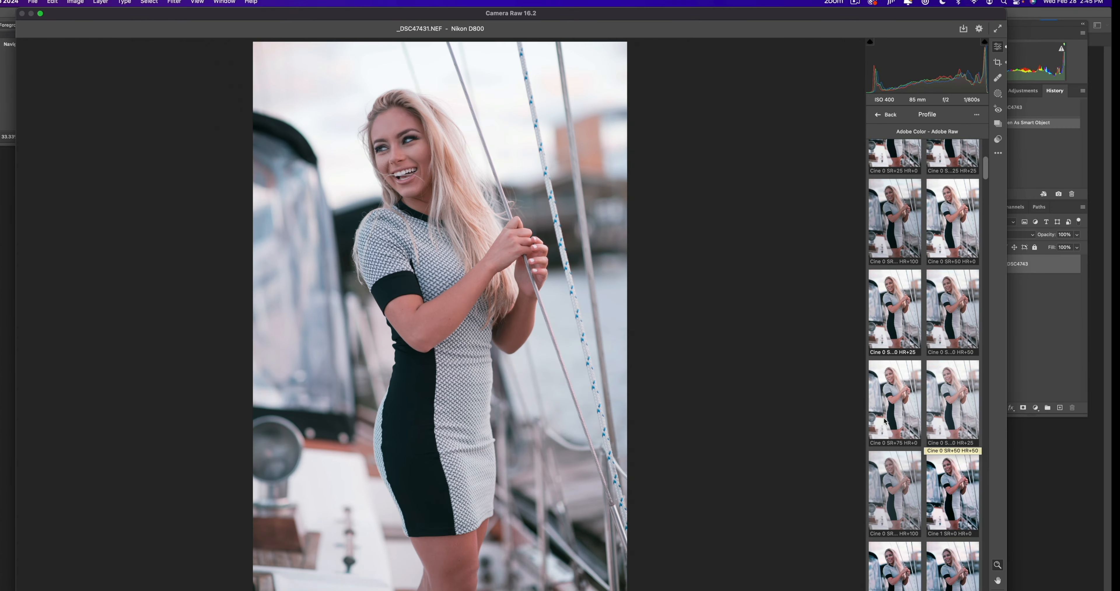
{"action": "scroll", "coordinate": [896, 402], "scroll_direction": "down", "scroll_amount": 2}
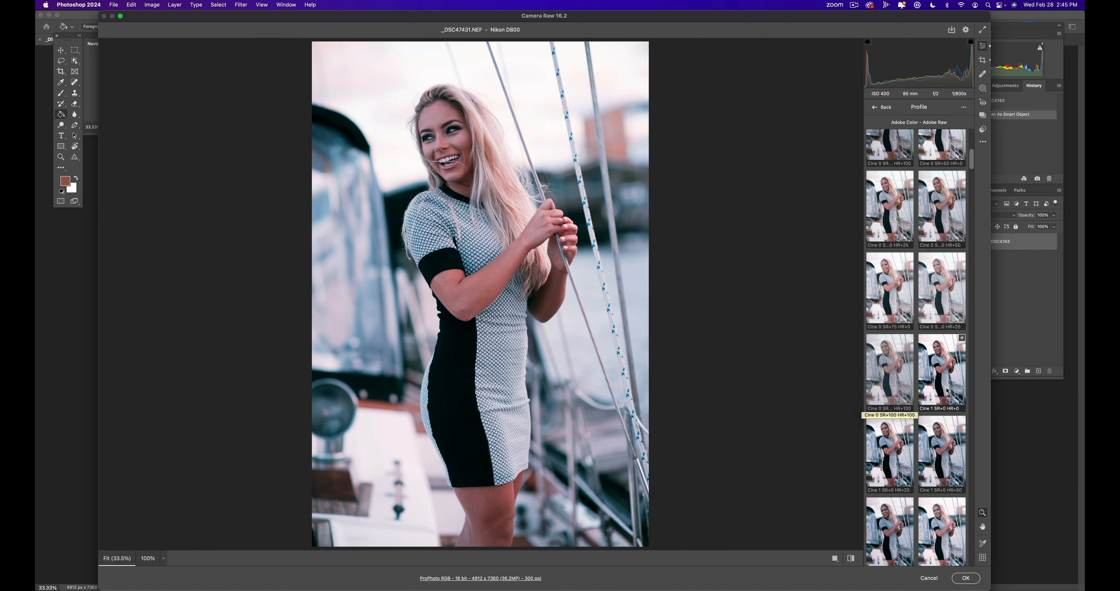
{"action": "scroll", "coordinate": [949, 391], "scroll_direction": "down", "scroll_amount": 2}
{"action": "scroll", "coordinate": [900, 393], "scroll_direction": "down", "scroll_amount": 2}
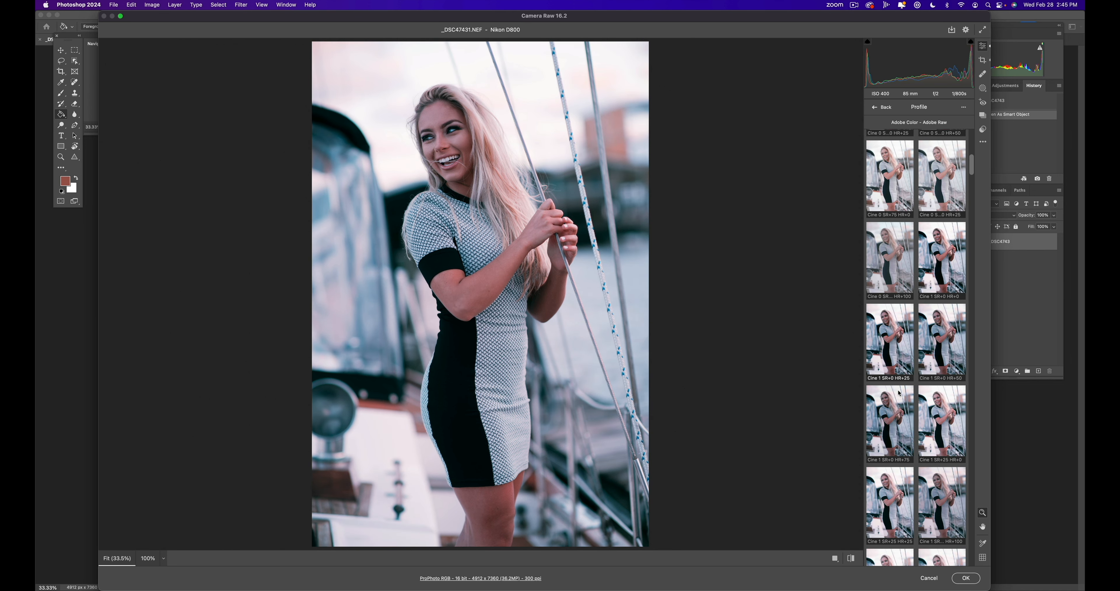
{"action": "scroll", "coordinate": [899, 394], "scroll_direction": "down", "scroll_amount": 1}
{"action": "scroll", "coordinate": [946, 314], "scroll_direction": "down", "scroll_amount": 2}
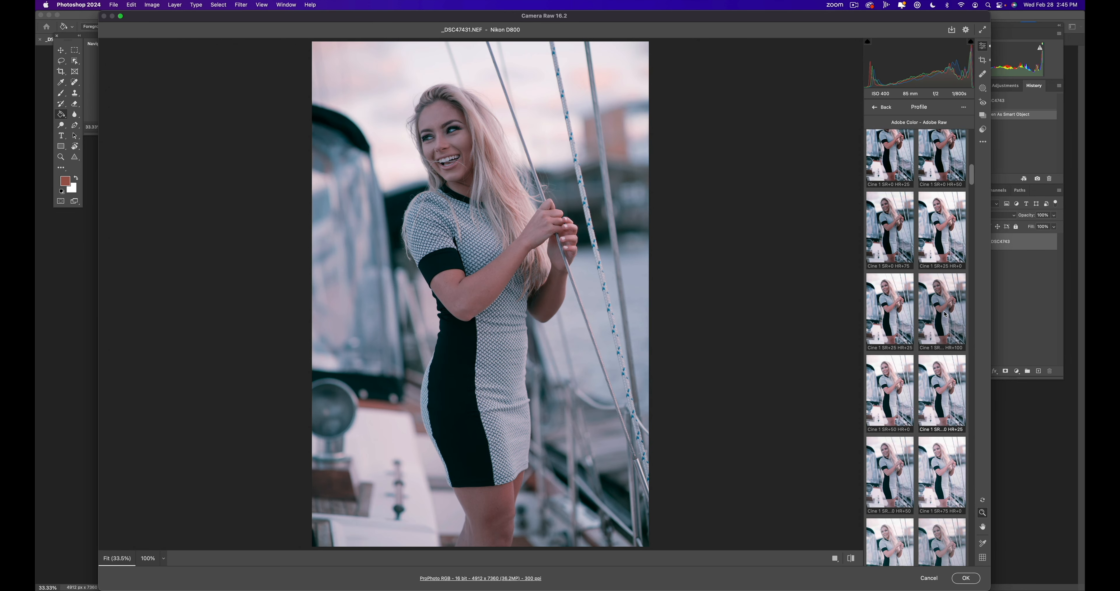
{"action": "scroll", "coordinate": [944, 314], "scroll_direction": "down", "scroll_amount": 5}
{"action": "scroll", "coordinate": [944, 314], "scroll_direction": "down", "scroll_amount": 10}
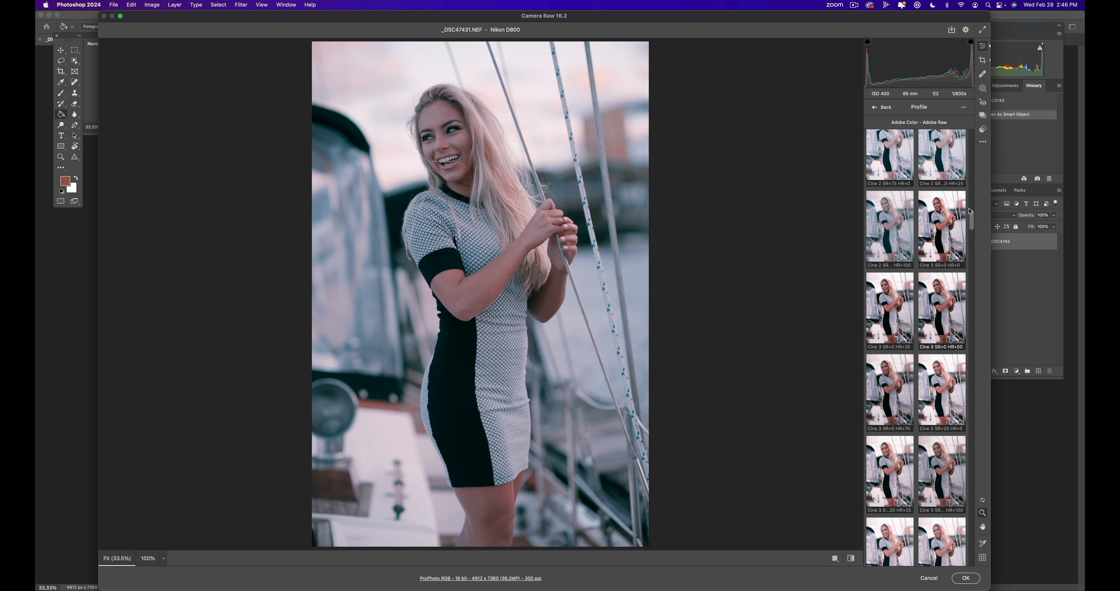
{"action": "left_click_drag", "start_coordinate": [970, 212], "coordinate": [973, 276]}
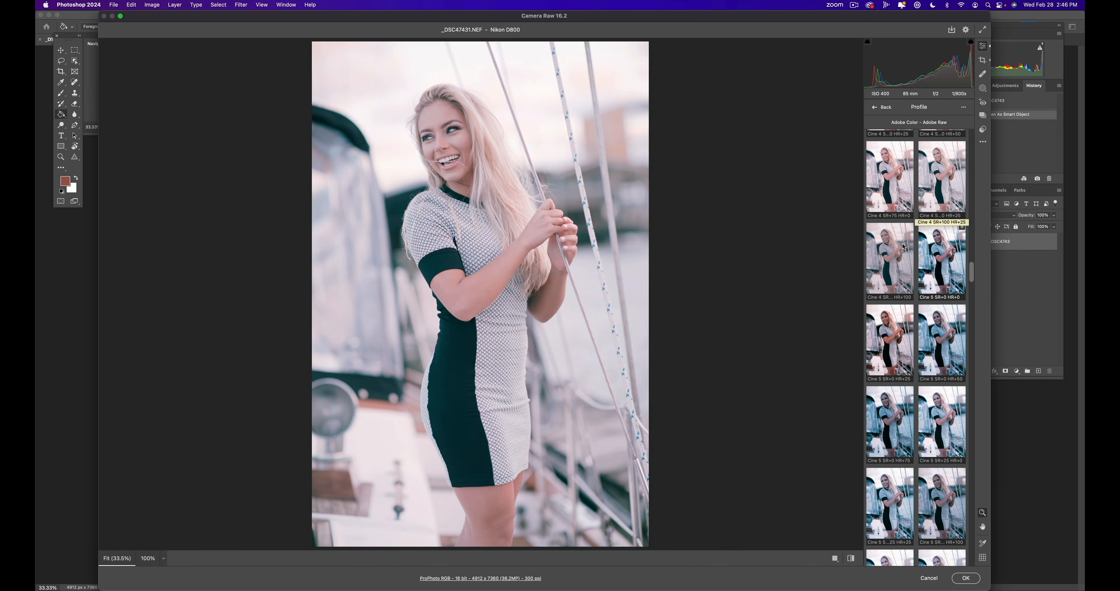
{"action": "scroll", "coordinate": [900, 261], "scroll_direction": "down", "scroll_amount": 3}
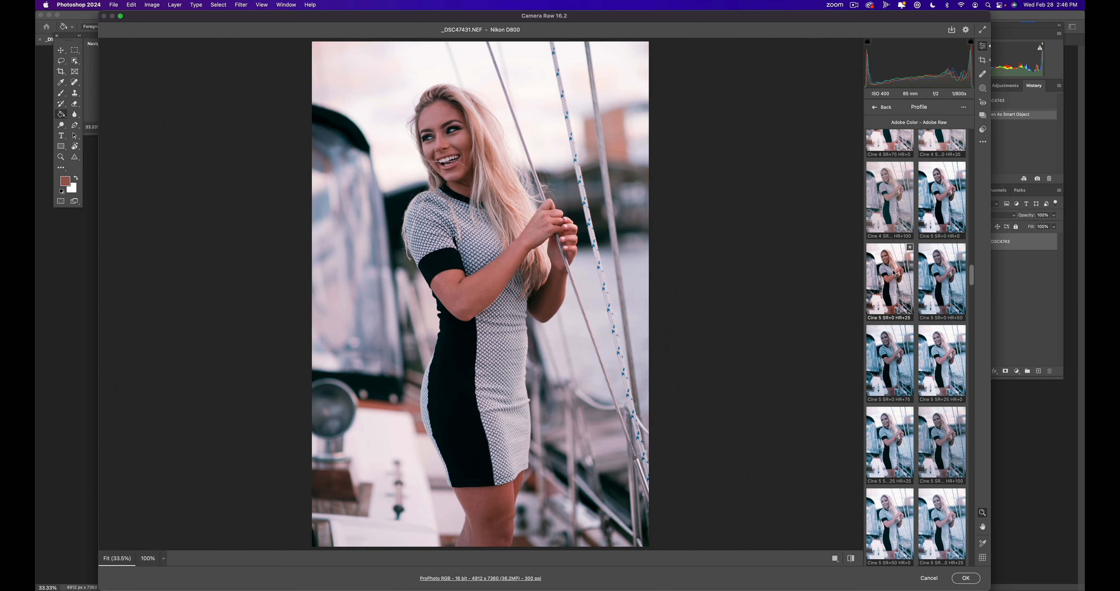
{"action": "scroll", "coordinate": [894, 274], "scroll_direction": "down", "scroll_amount": 10}
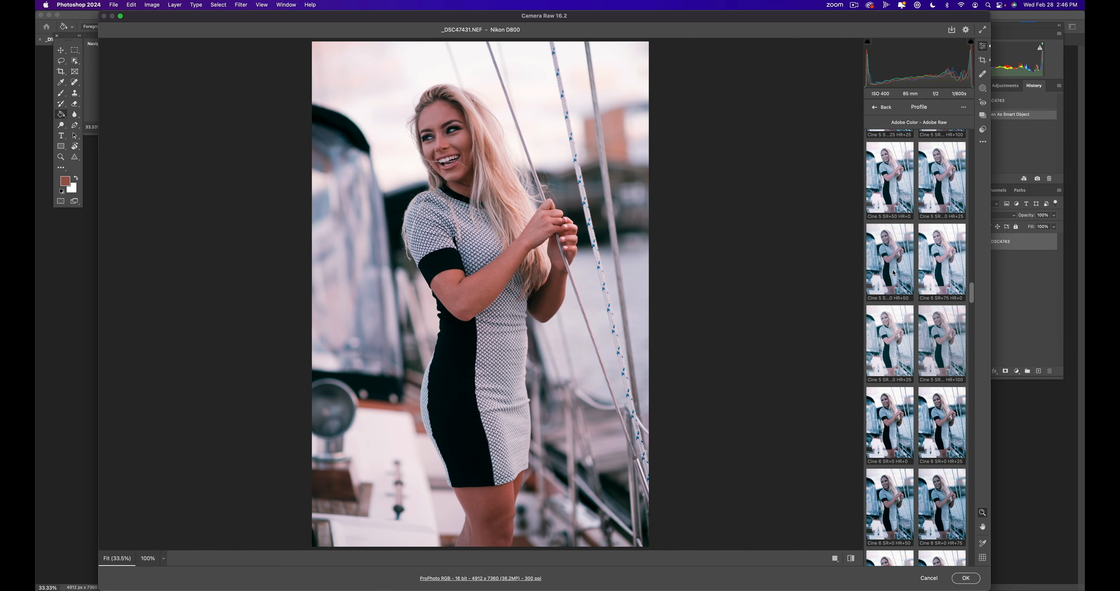
{"action": "scroll", "coordinate": [894, 274], "scroll_direction": "down", "scroll_amount": 10}
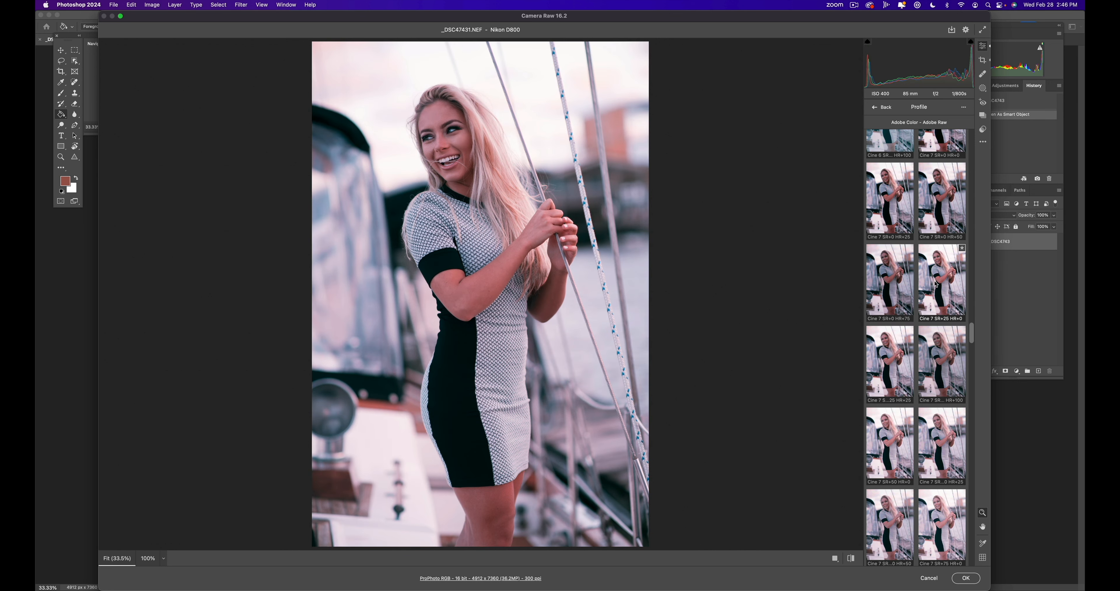
- Try the Cine 7 SR+25 HR+25 profile on the photo and preview the neighbouring Cine 7 variants
{"action": "left_click", "coordinate": [894, 365]}
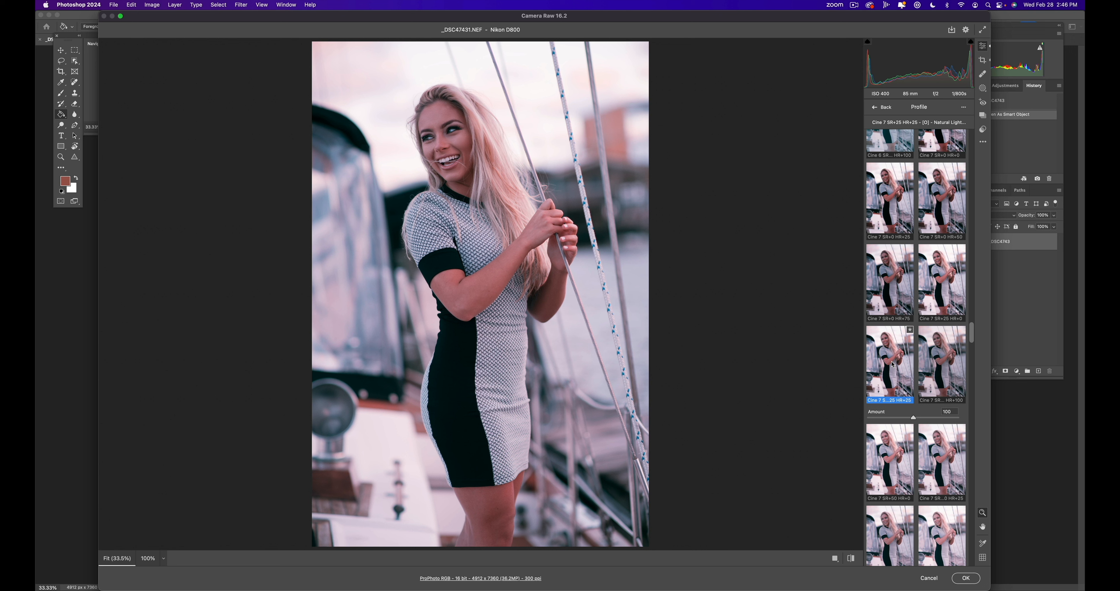
{"action": "scroll", "coordinate": [894, 364], "scroll_direction": "down", "scroll_amount": 4}
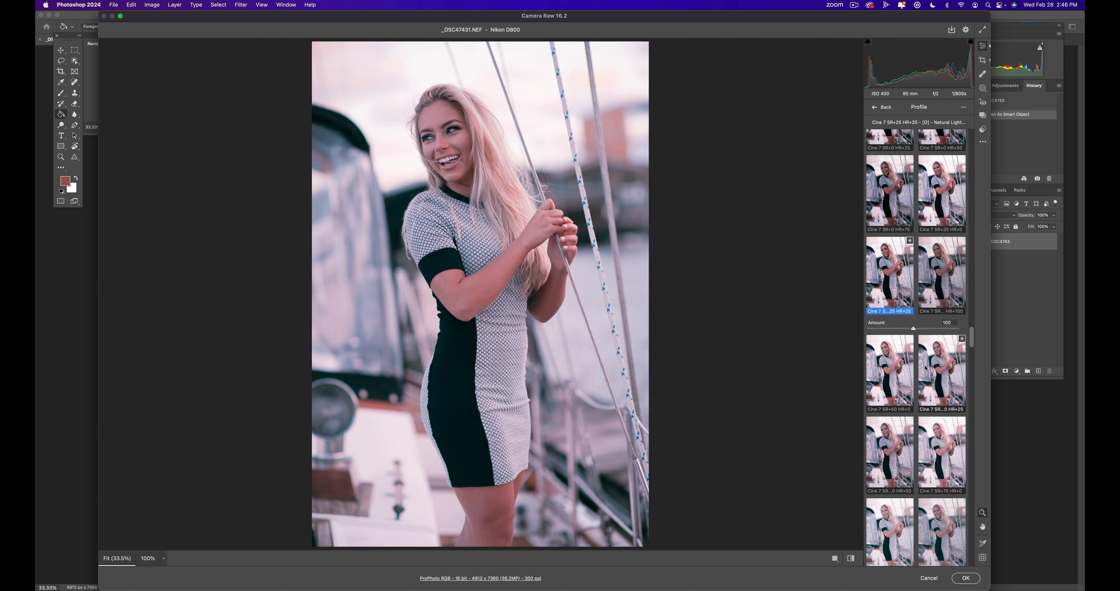
{"action": "scroll", "coordinate": [952, 379], "scroll_direction": "down", "scroll_amount": 2}
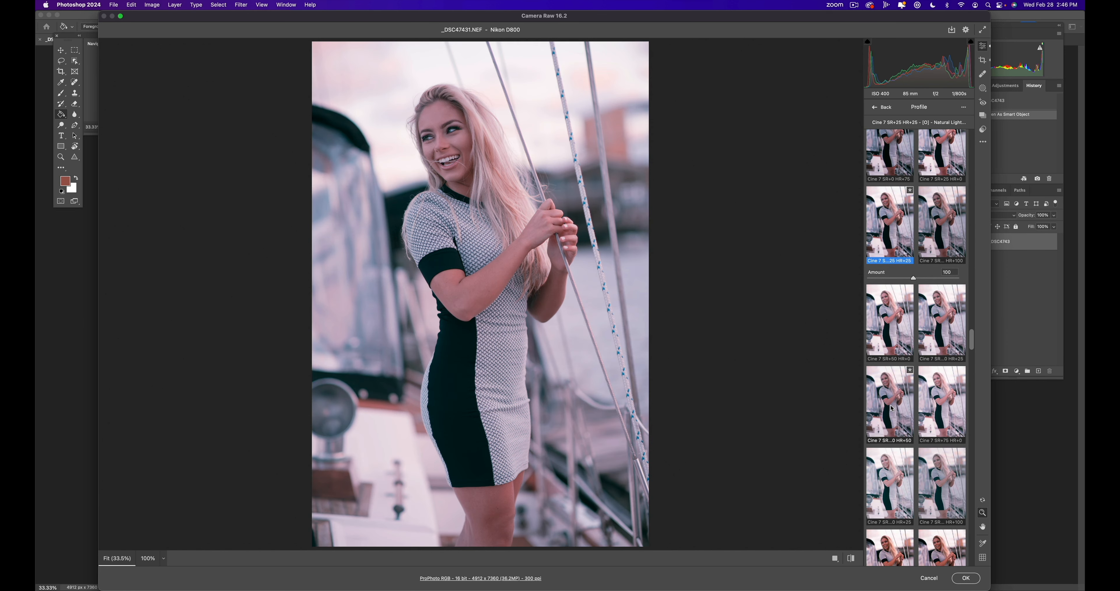
- Apply the Cine 7 SR+50 HR+50 profile with an amount of 58 and commit it to the smart object
{"action": "left_click", "coordinate": [892, 408]}
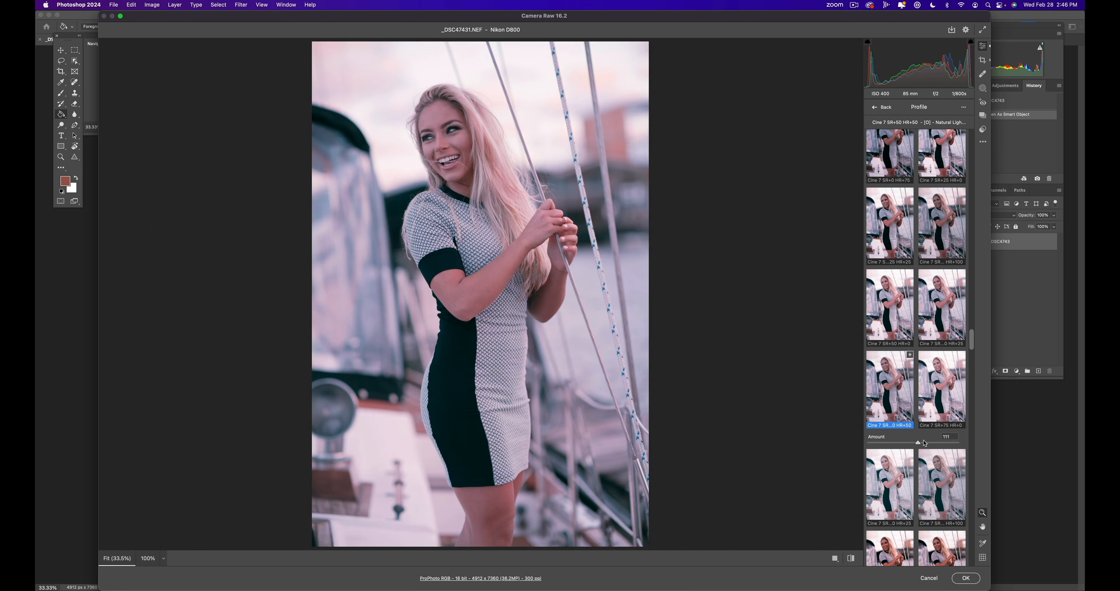
{"action": "left_click_drag", "start_coordinate": [925, 443], "coordinate": [901, 443]}
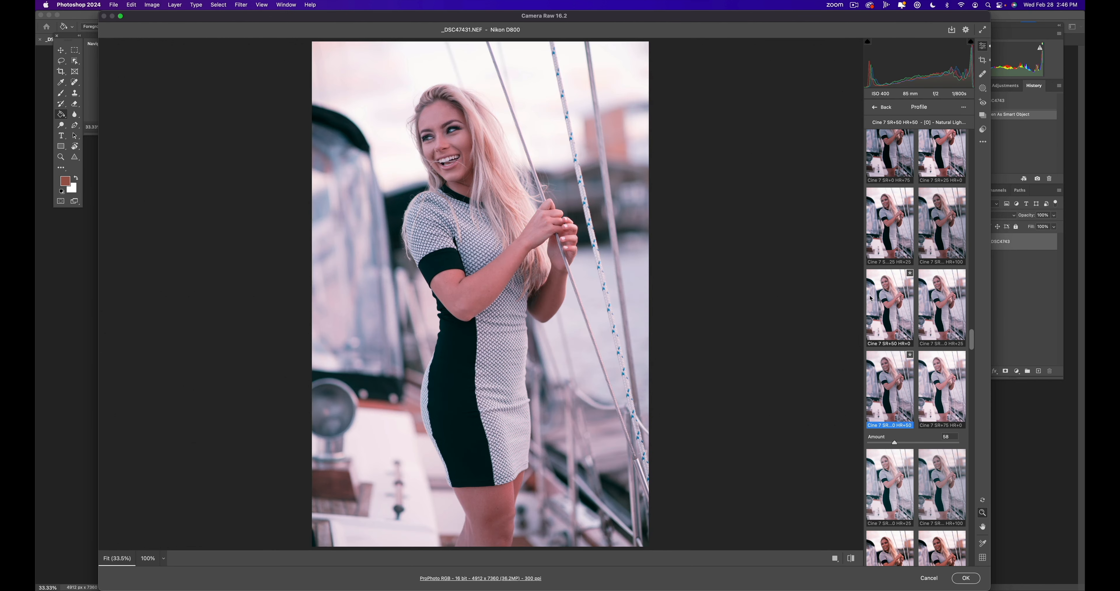
{"action": "left_click", "coordinate": [966, 577]}
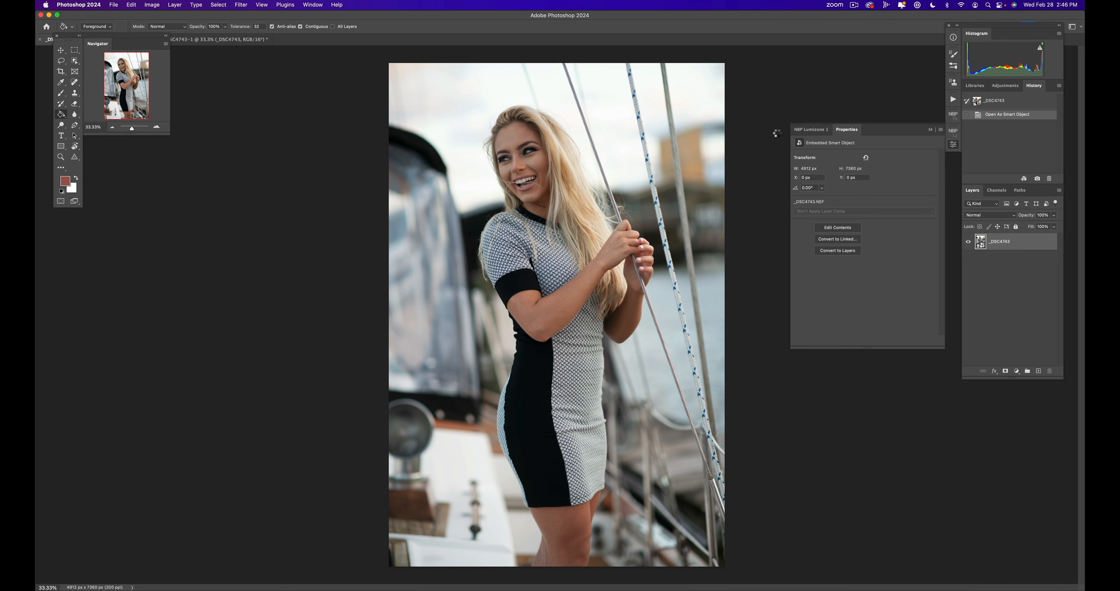